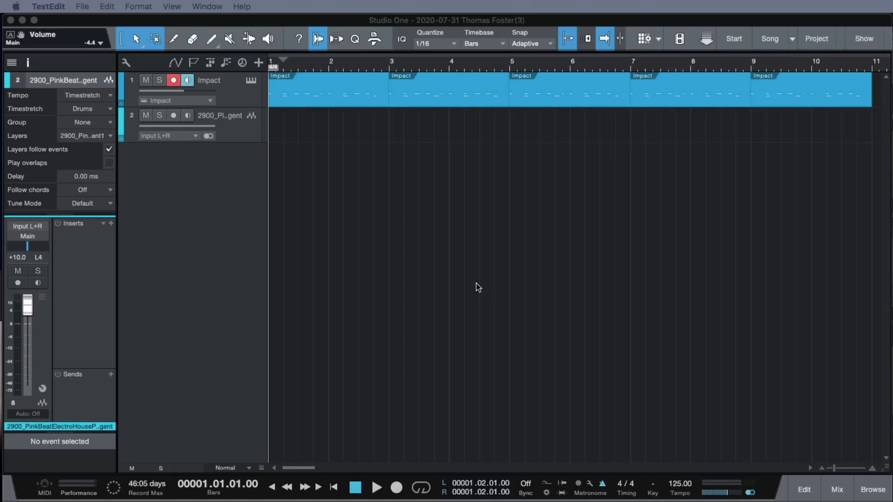
Play the Impact pattern briefly, then return the playhead to the song start
click(478, 287)
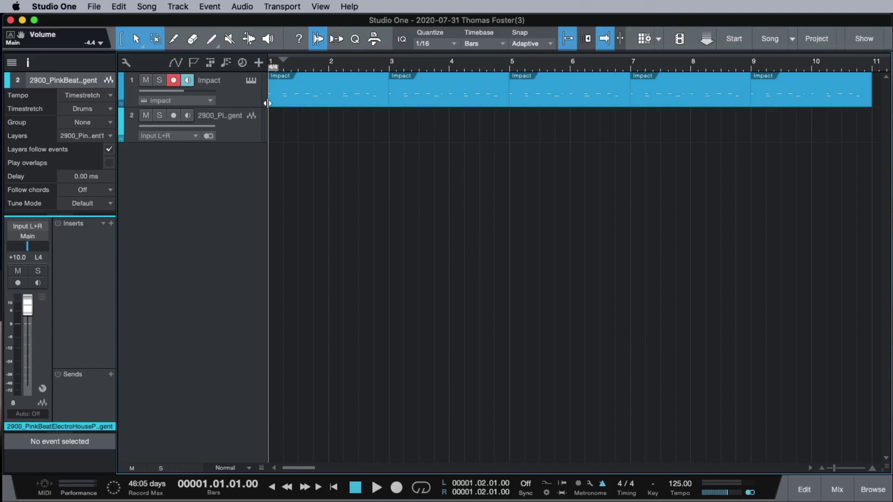
key(space)
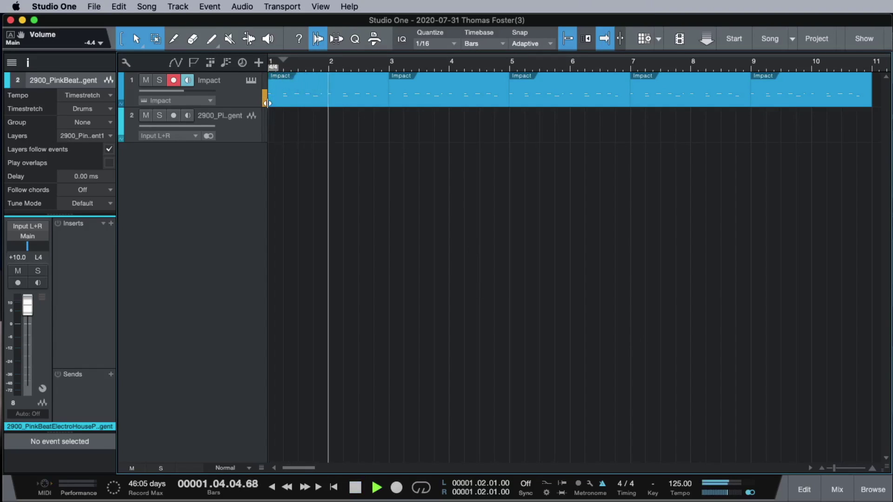
key(space)
key(comma)
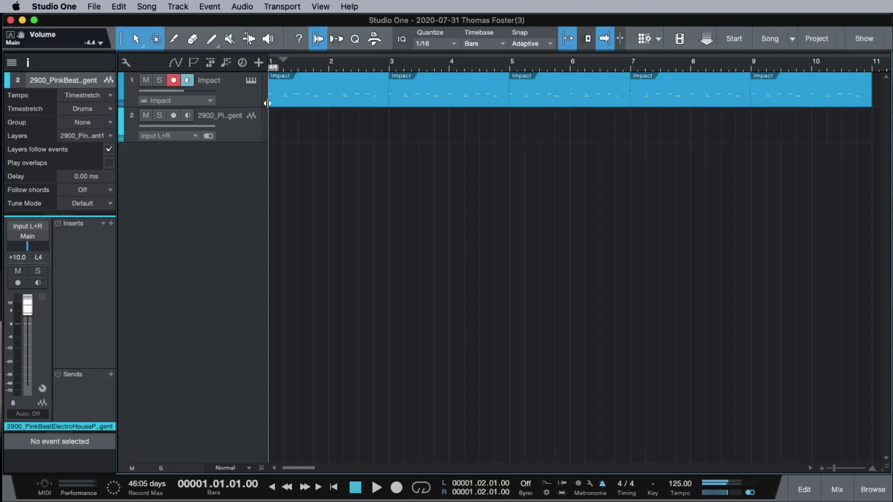
Bring the Pink Mugent folder into view and select the 2900_PinkBeatElectroHousePhatt loop
key(super+Tab)
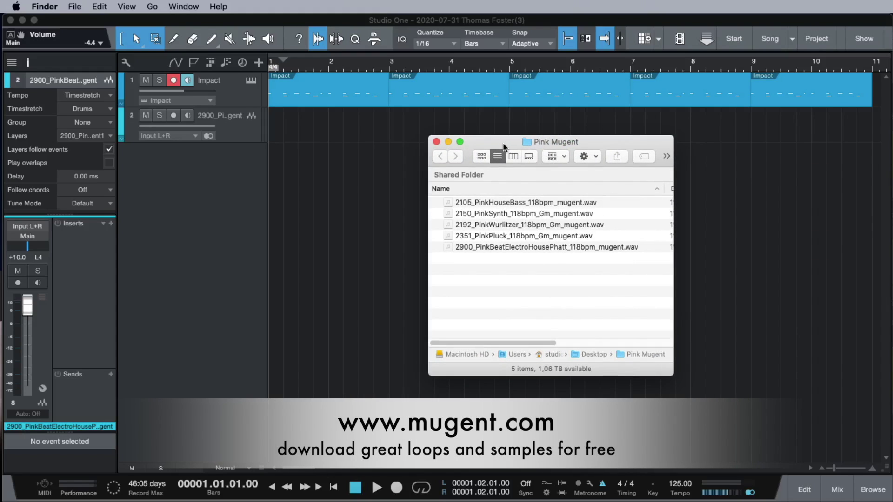
drag(502, 147, 546, 98)
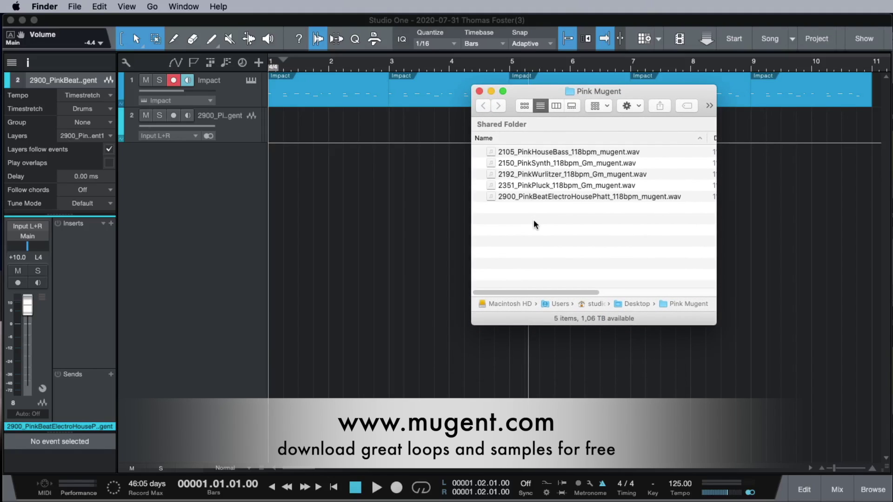
click(558, 197)
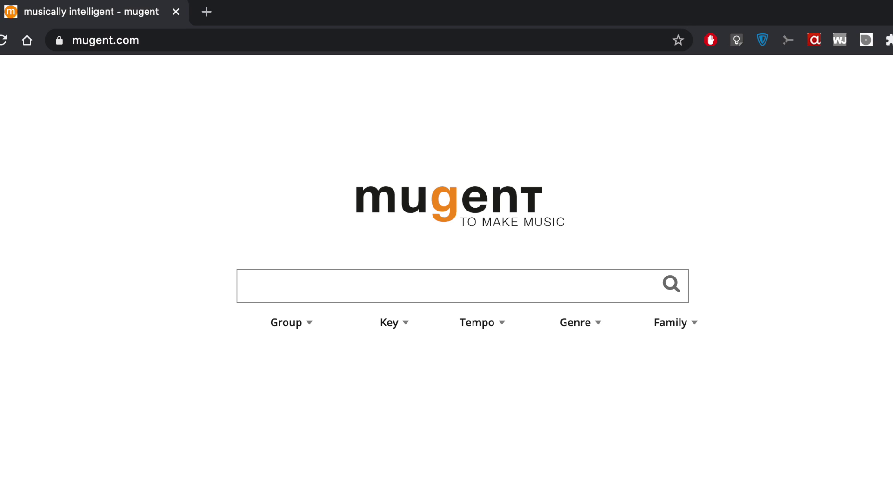
Paste 'Pink Beat Electro' into the mugent.com search box and run the search
text(Pink Beat Electro)
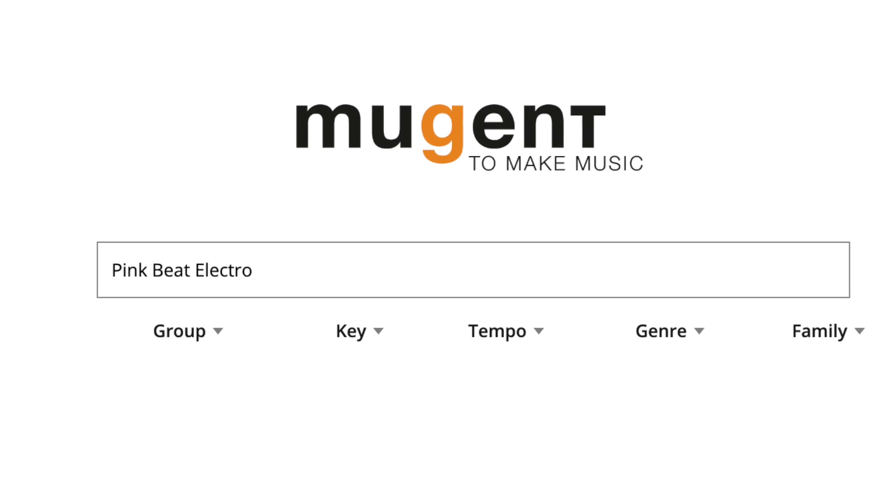
key(Return)
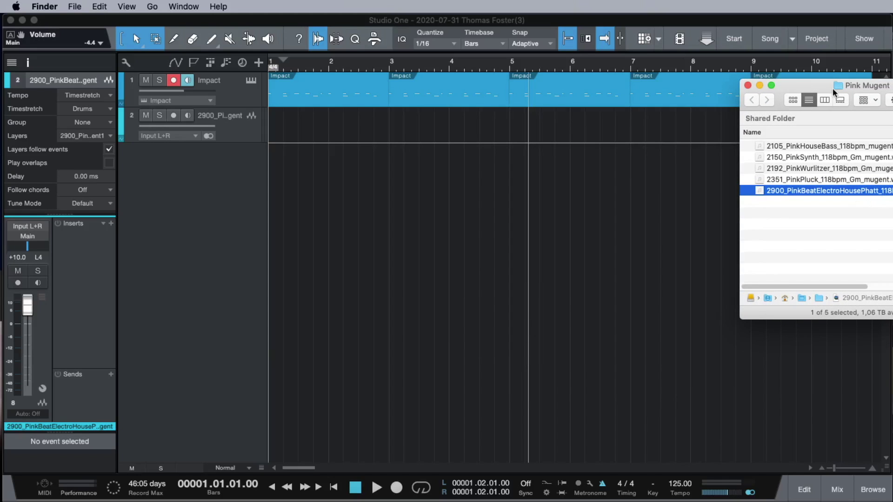
Drag the 2900_PinkBeatElectroHousePhatt loop onto track 2 at bar 1, then close Finder
drag(835, 92, 820, 88)
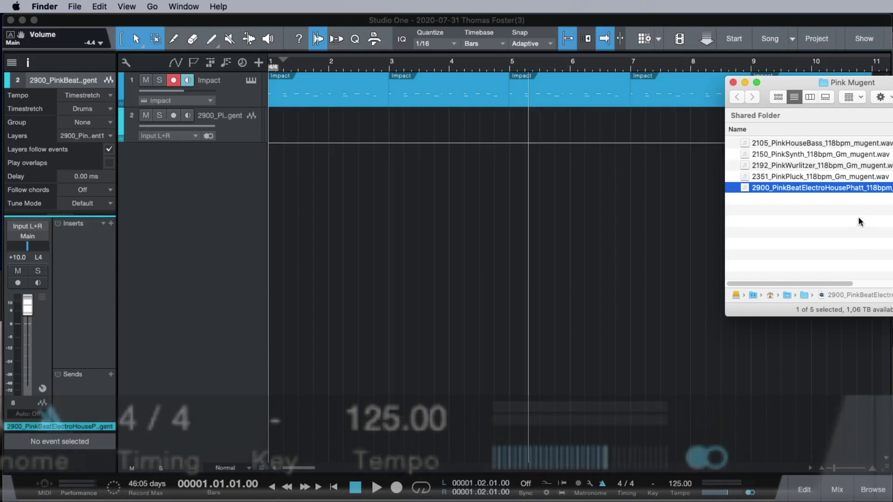
click(837, 217)
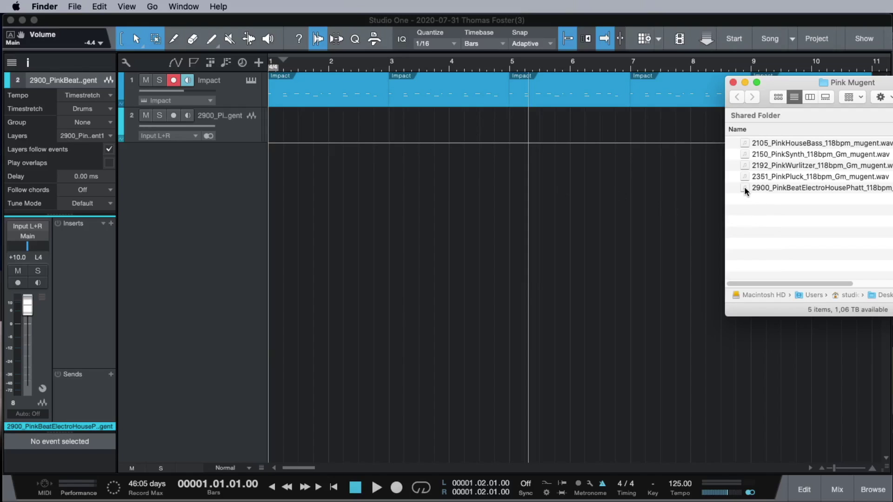
drag(745, 191, 295, 131)
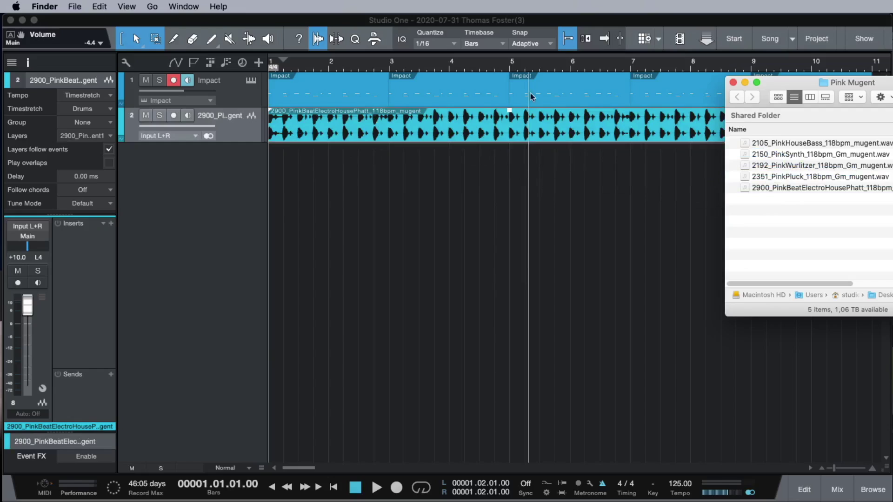
key(super+w)
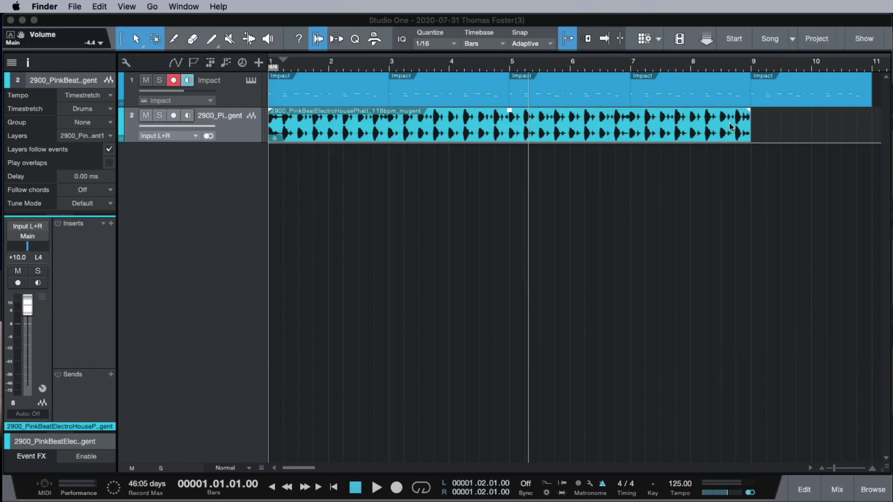
click(750, 65)
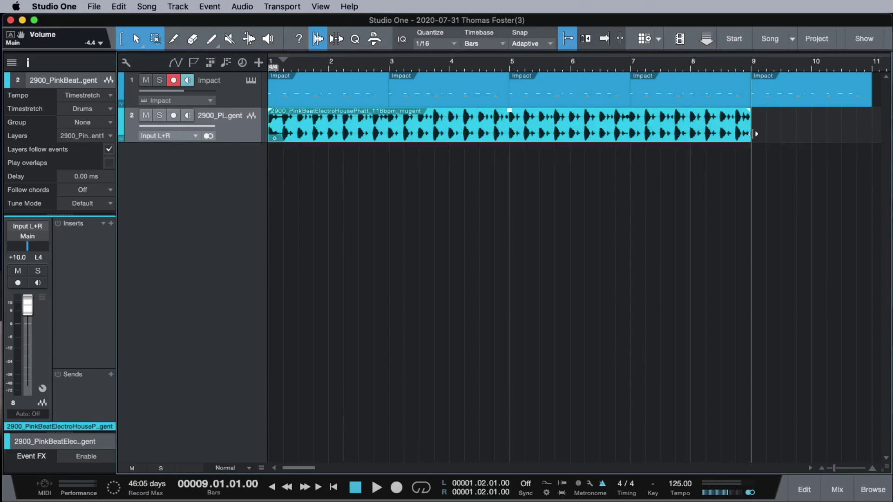
click(747, 69)
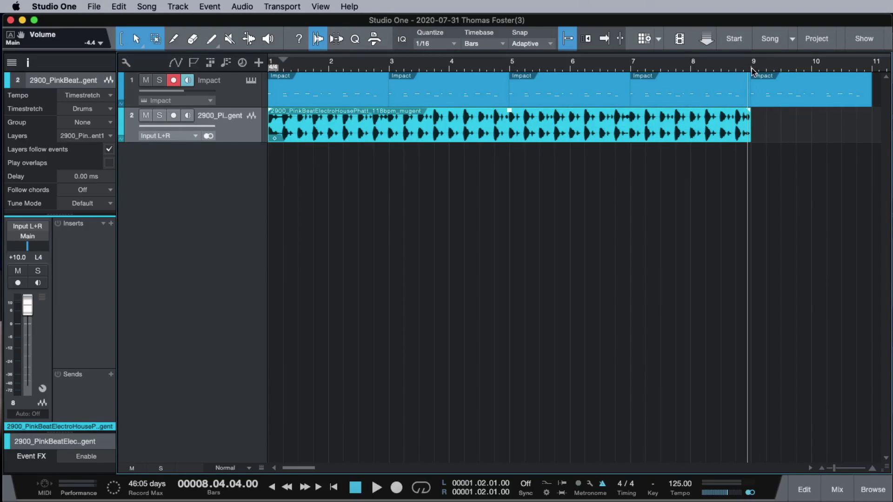
click(753, 70)
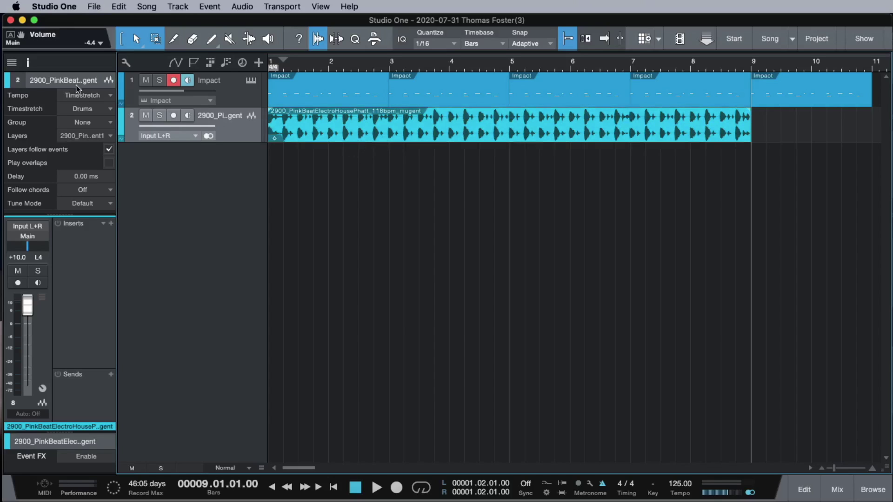
click(28, 62)
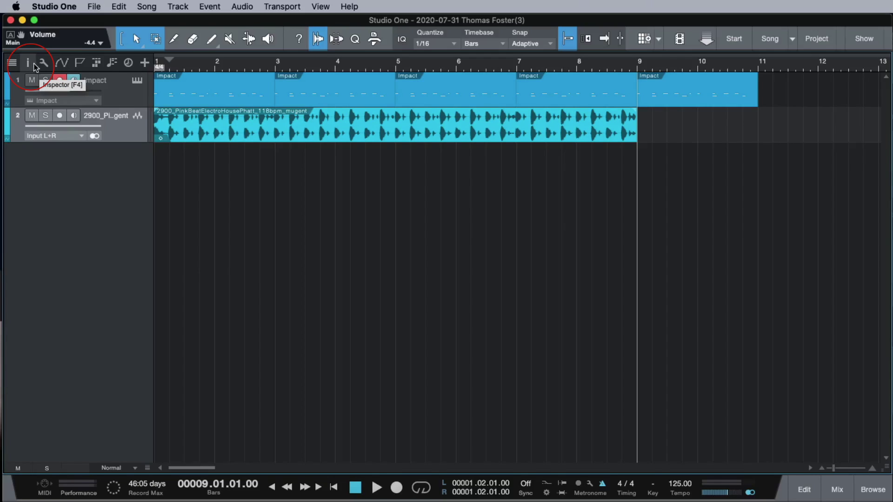
click(28, 66)
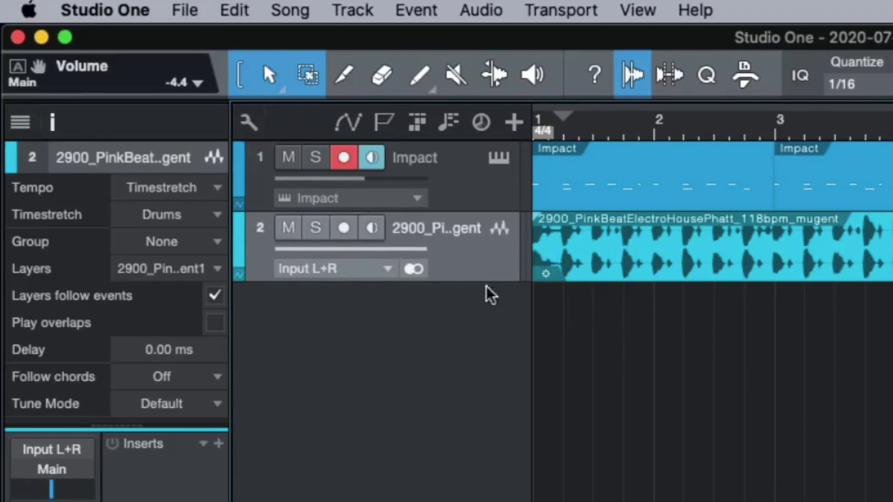
Set the PinkBeat track's tempo mode to Don't follow
click(198, 188)
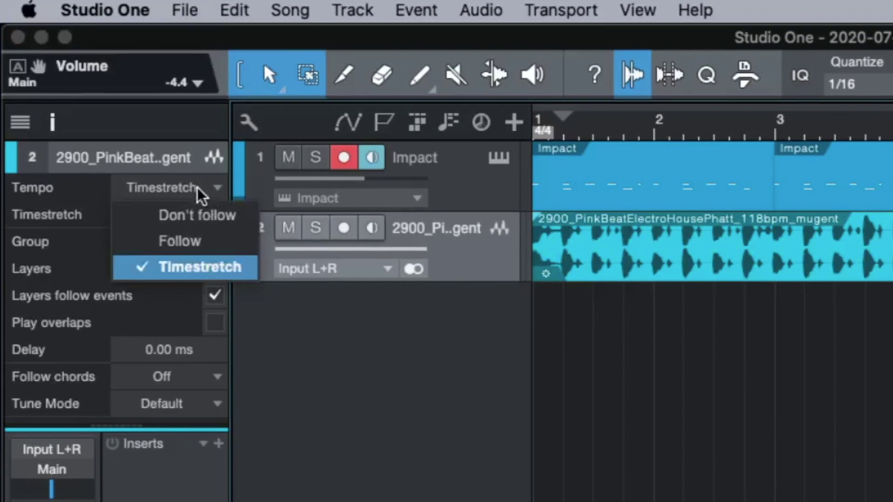
click(205, 269)
click(197, 189)
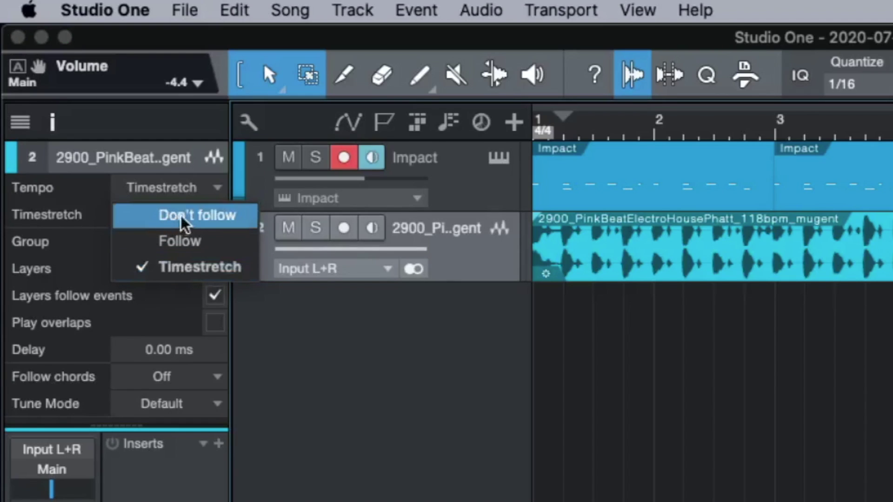
key(Escape)
Lower the PinkBeat track volume to -4.9 and play it with the Impact pattern
drag(399, 253, 344, 254)
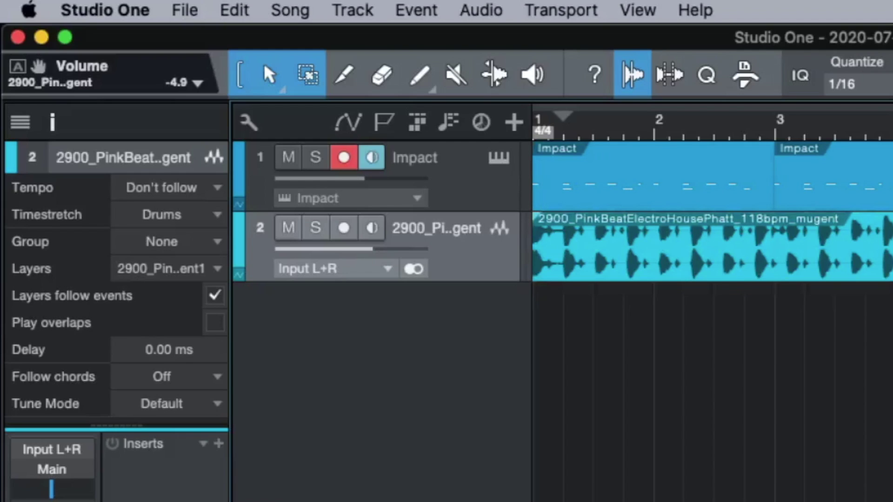
click(465, 181)
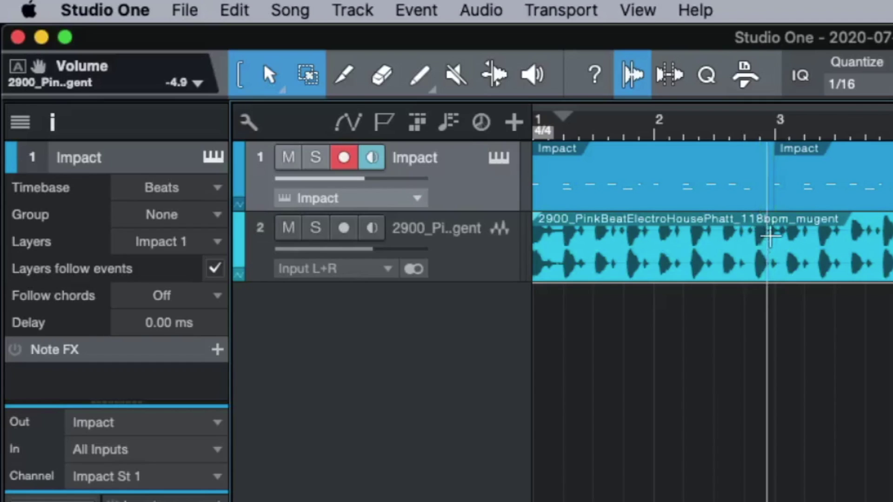
key(space)
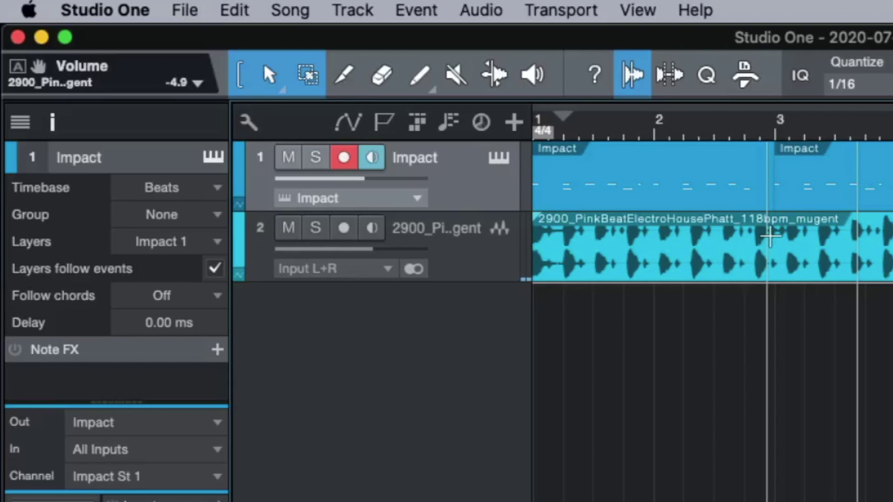
Switch the PinkBeat track's tempo mode back to Timestretch and play it with Impact
click(829, 272)
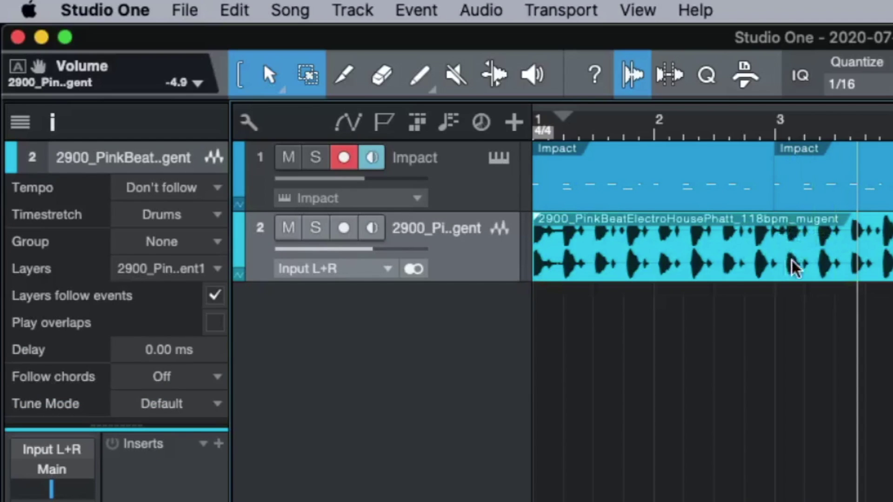
click(165, 188)
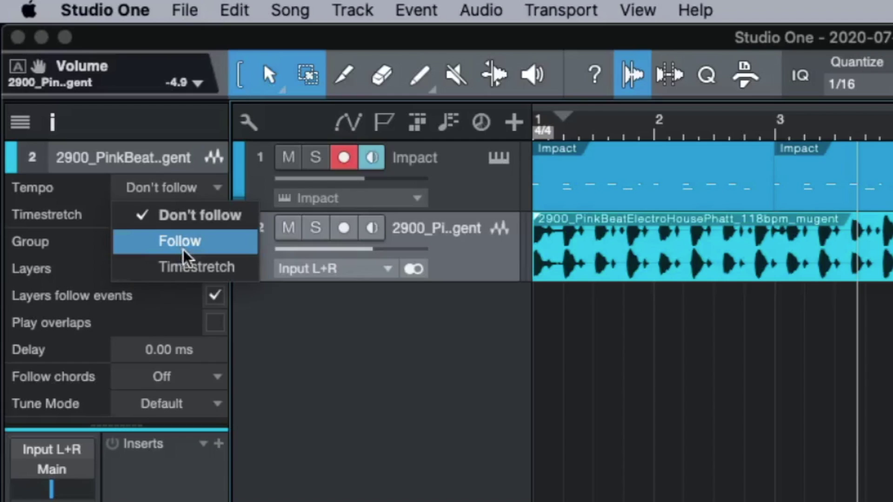
click(191, 268)
click(192, 192)
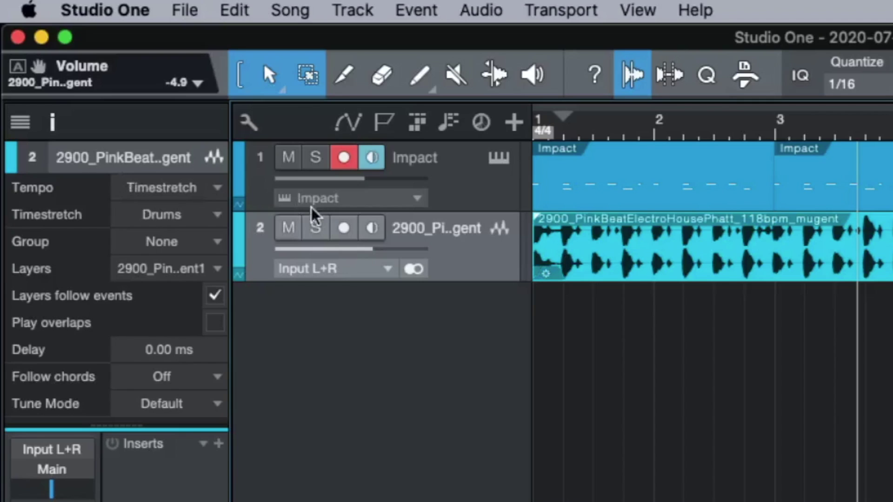
key(space)
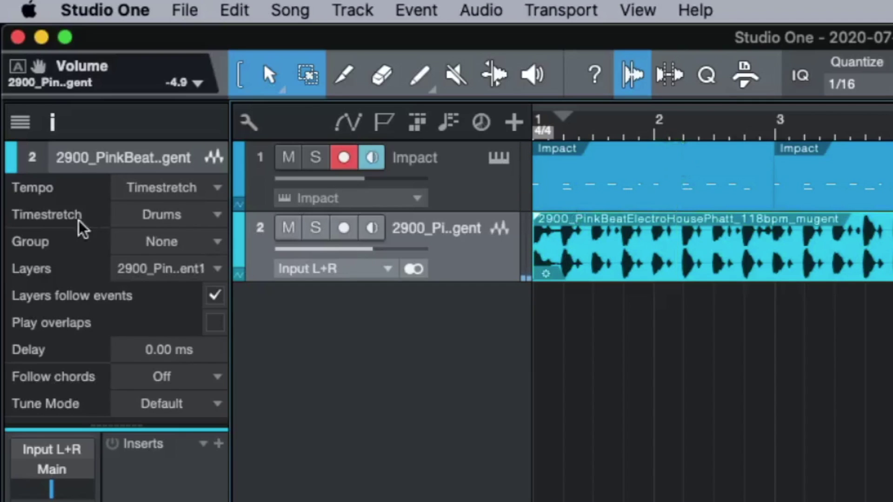
Show the Drums, Sound, Solo and Tape timestretch algorithms, leaving Drums selected
click(144, 215)
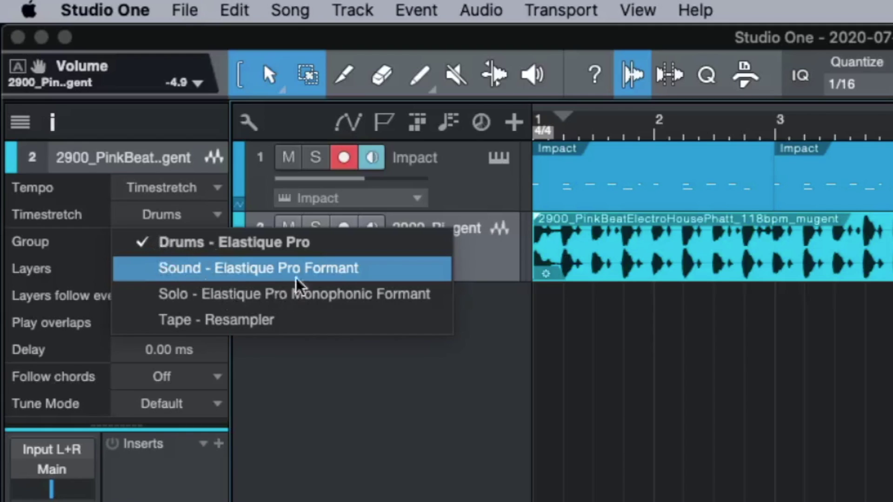
click(200, 249)
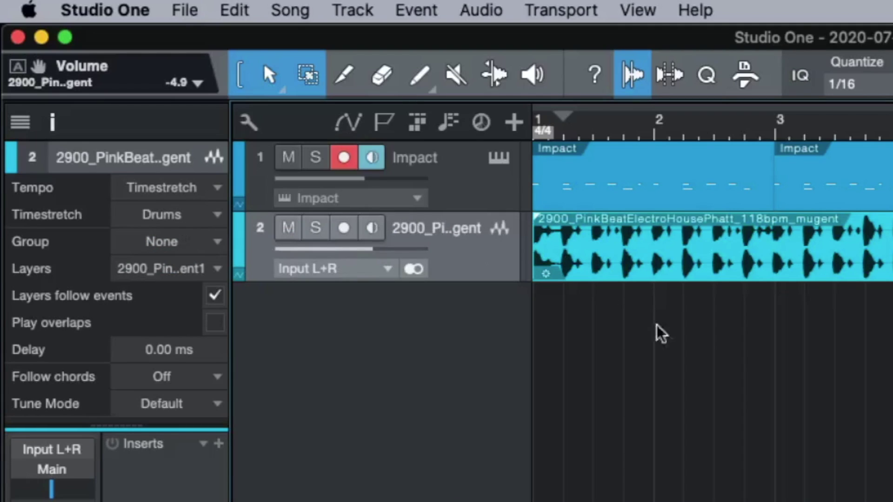
click(193, 217)
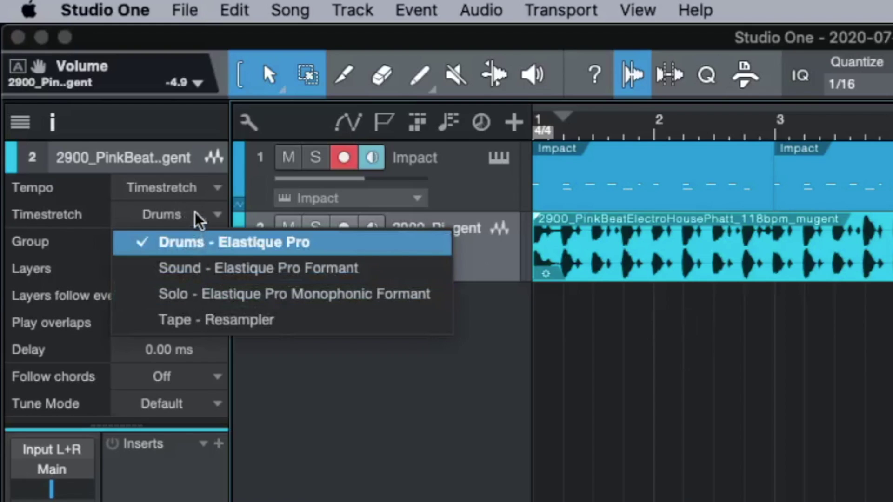
click(195, 212)
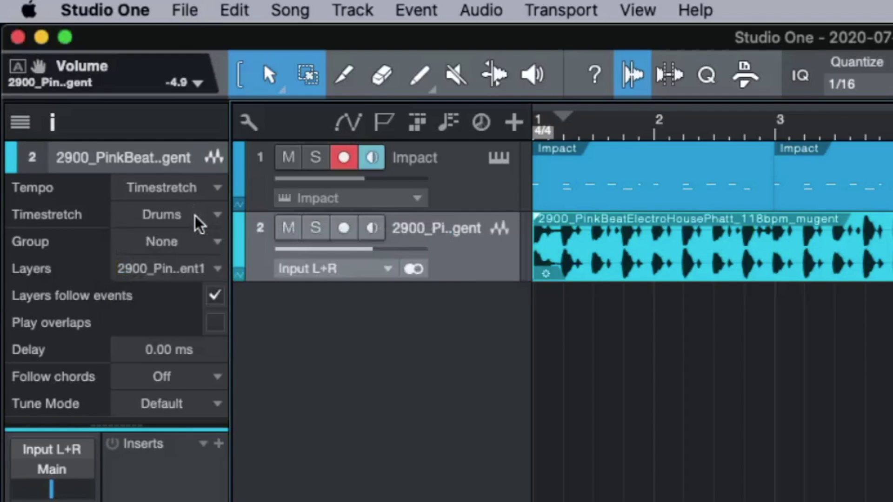
click(193, 217)
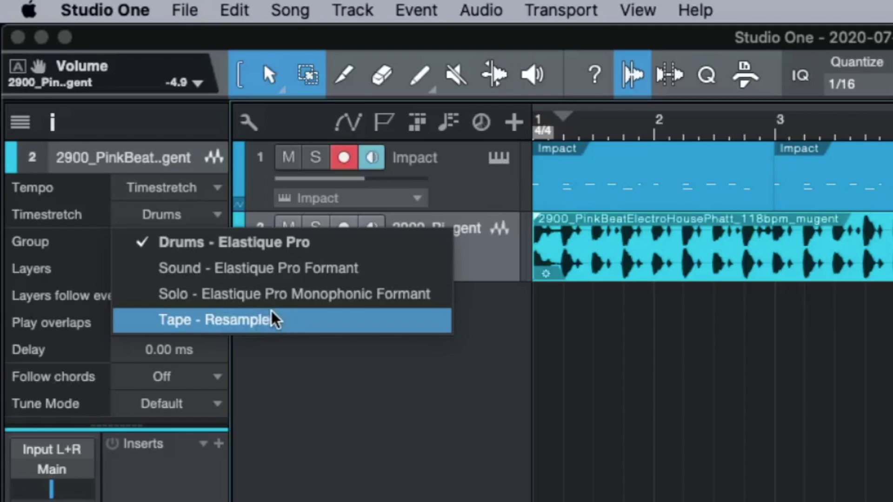
Compare Tape and Drums, settling the PinkBeat track's time-stretch on Tape - Resampler
click(259, 323)
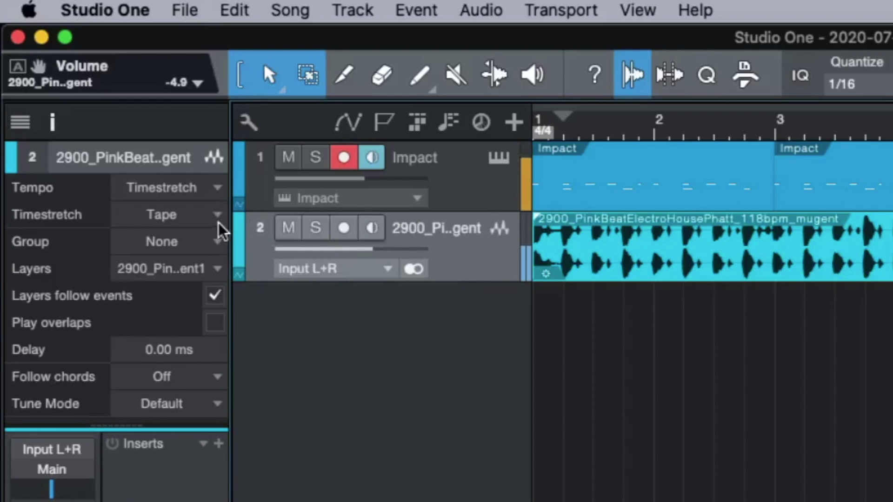
click(181, 218)
click(185, 252)
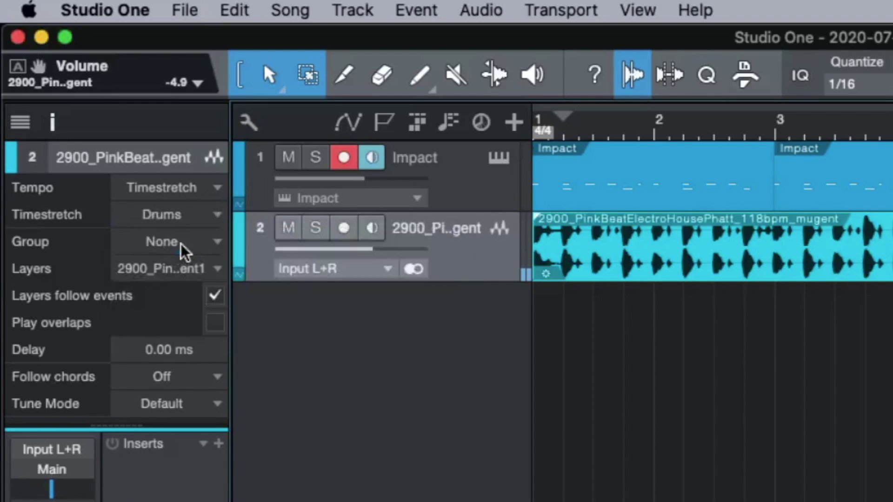
click(139, 217)
click(229, 251)
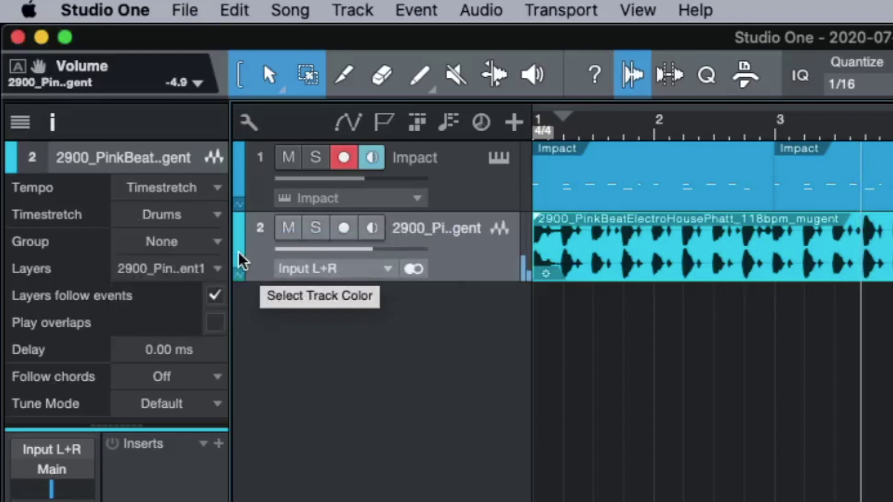
click(217, 220)
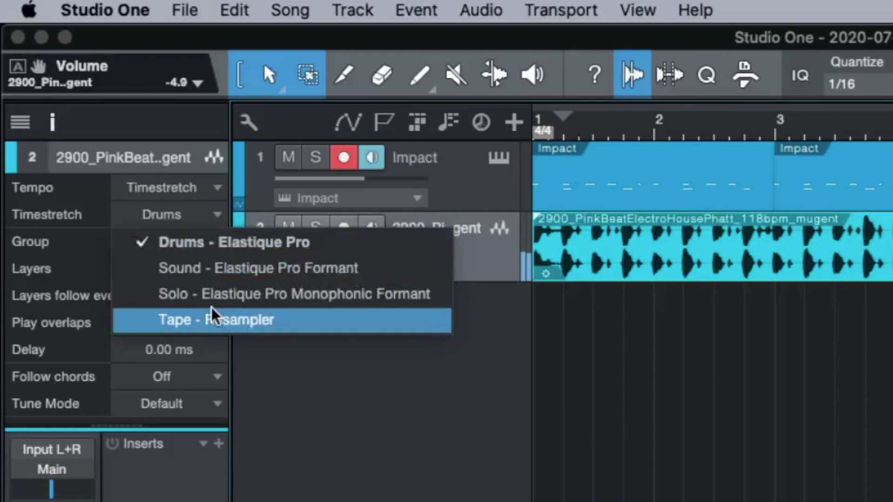
click(215, 319)
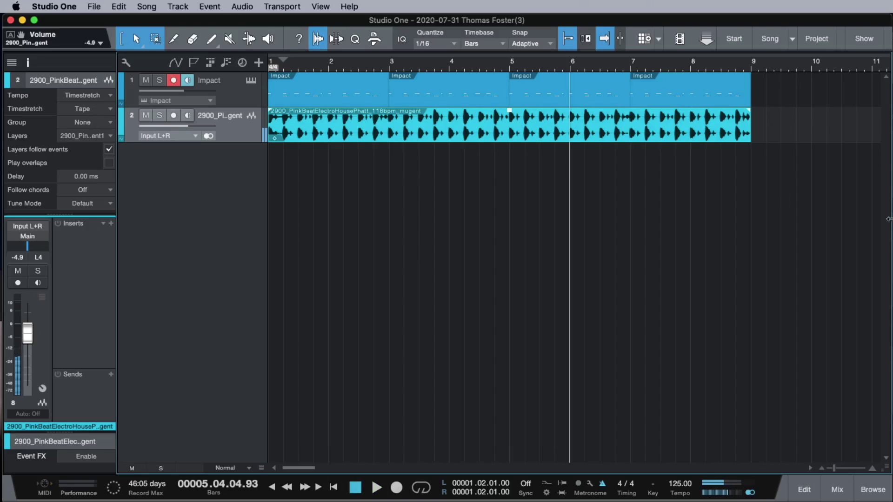
key(super+Tab)
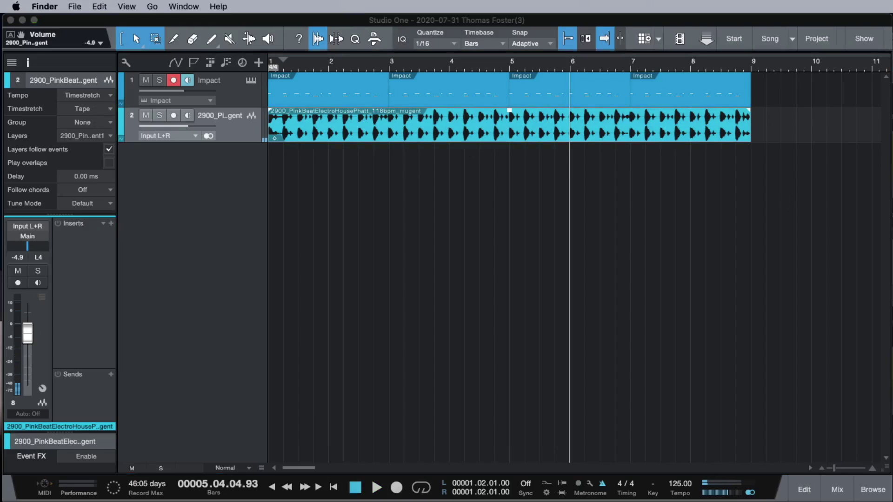
drag(892, 140, 771, 143)
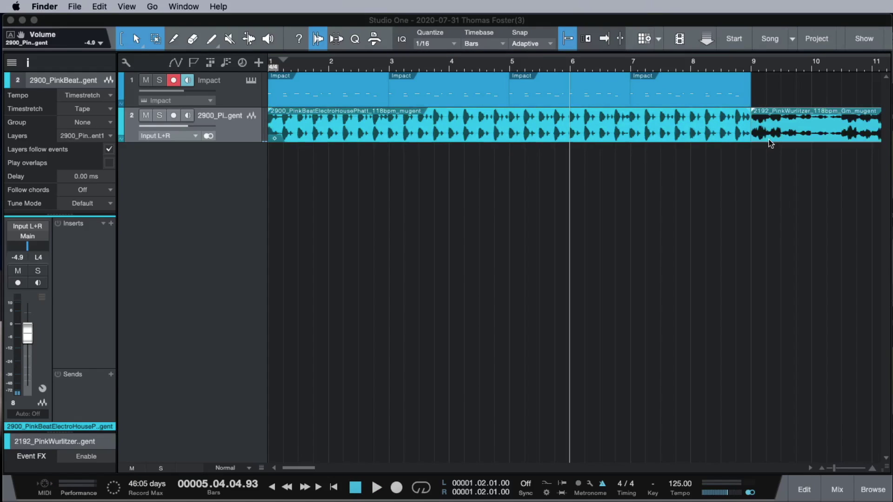
click(759, 129)
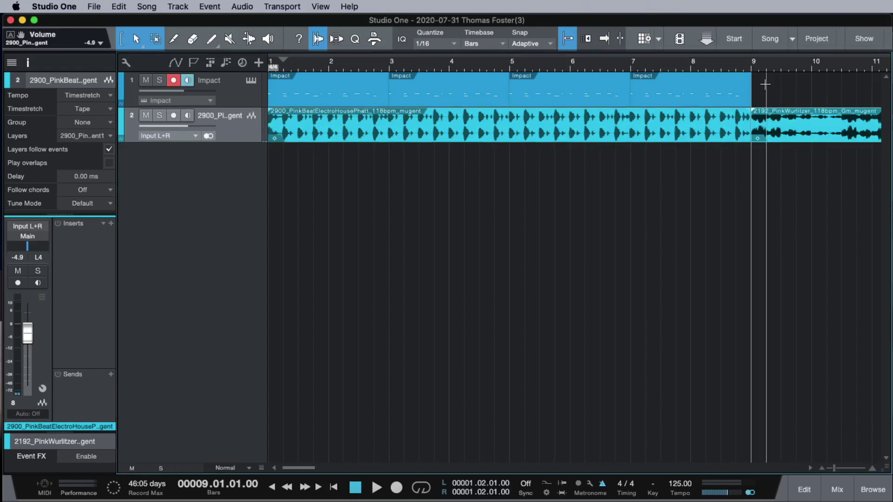
key(space)
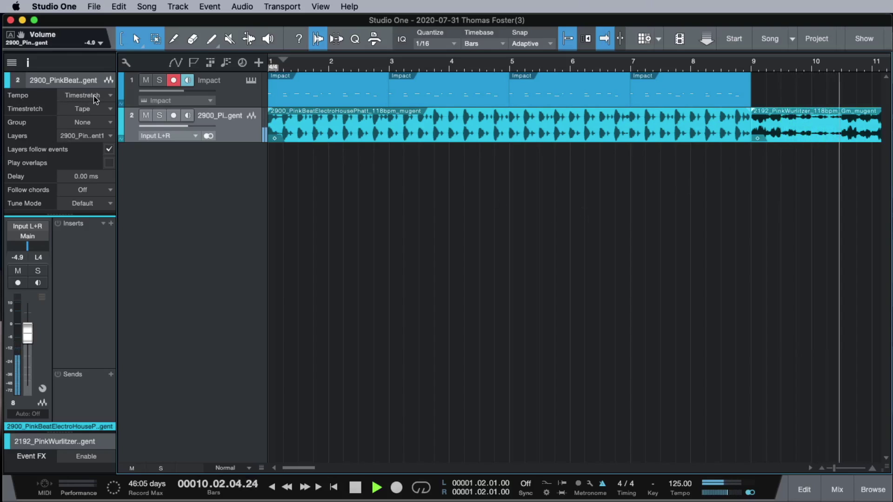
click(94, 108)
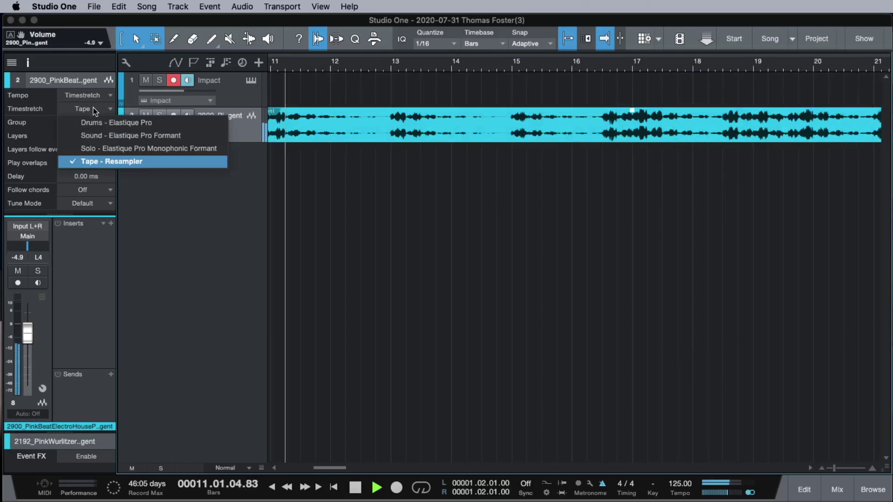
click(100, 135)
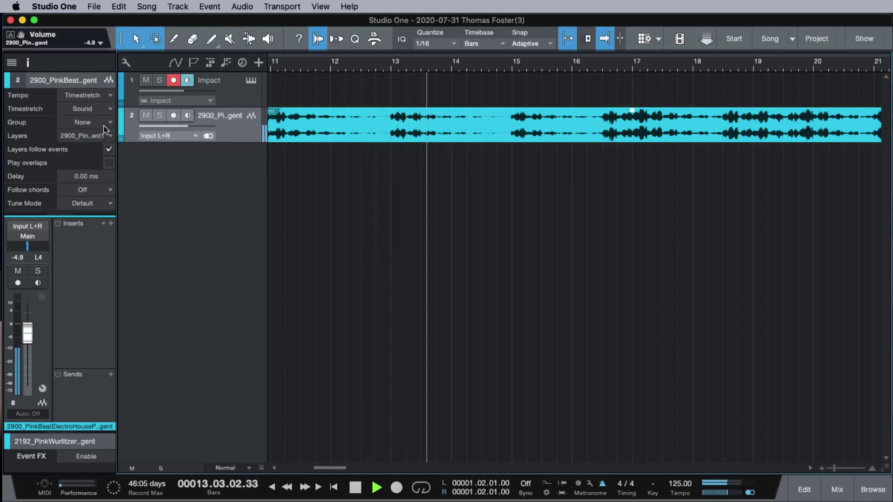
key(space)
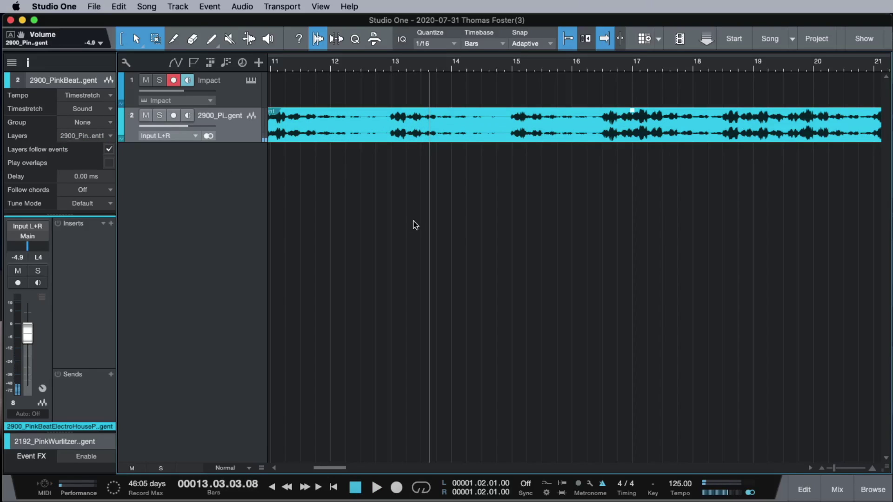
scroll(414, 224, left, 5)
click(415, 69)
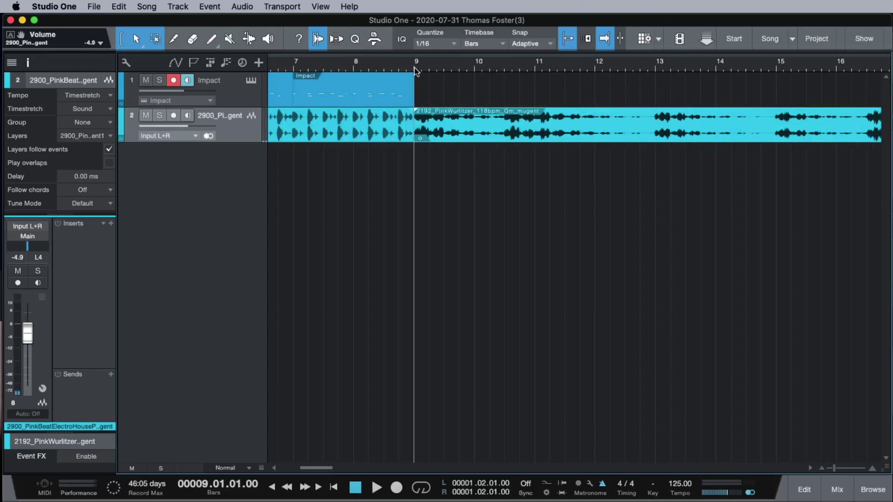
key(space)
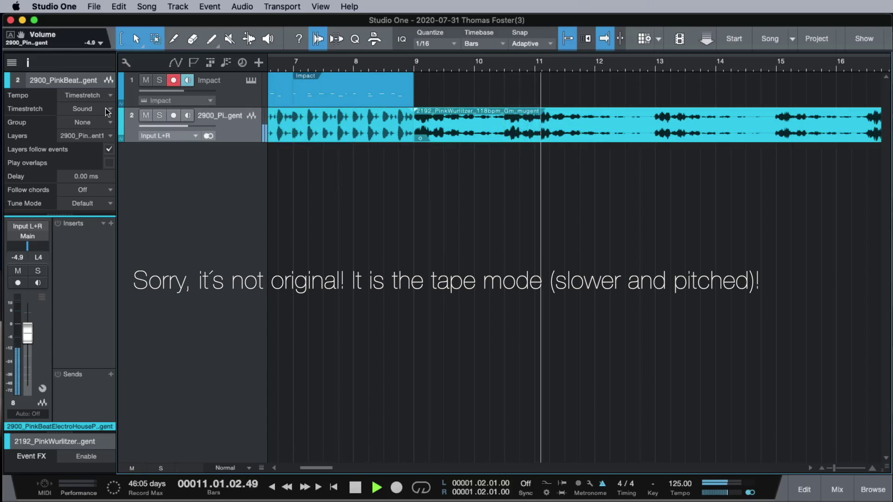
click(107, 109)
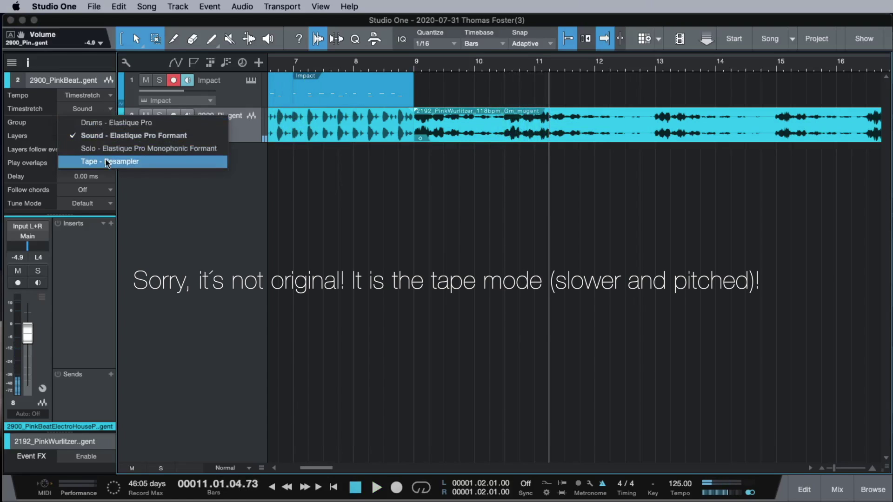
click(110, 161)
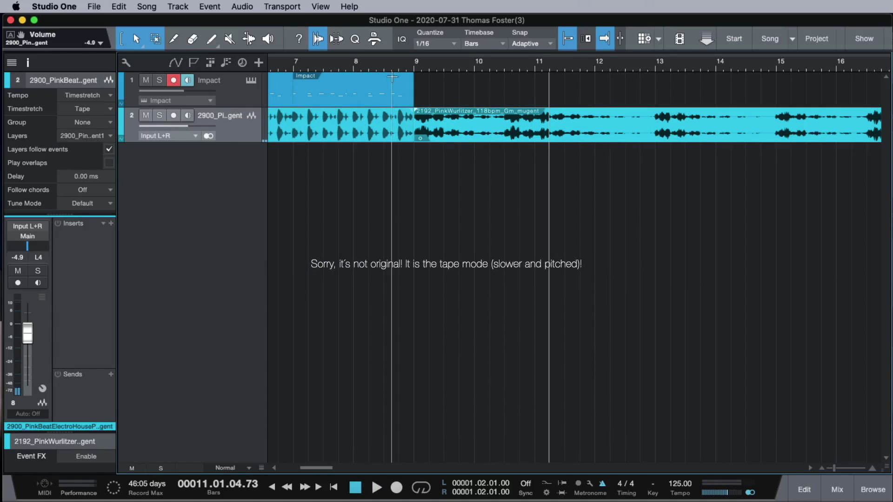
click(415, 68)
key(space)
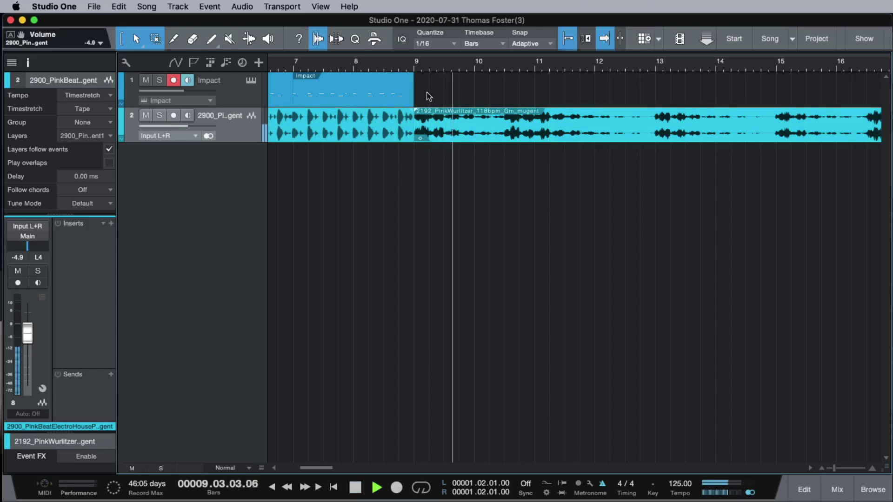
key(space)
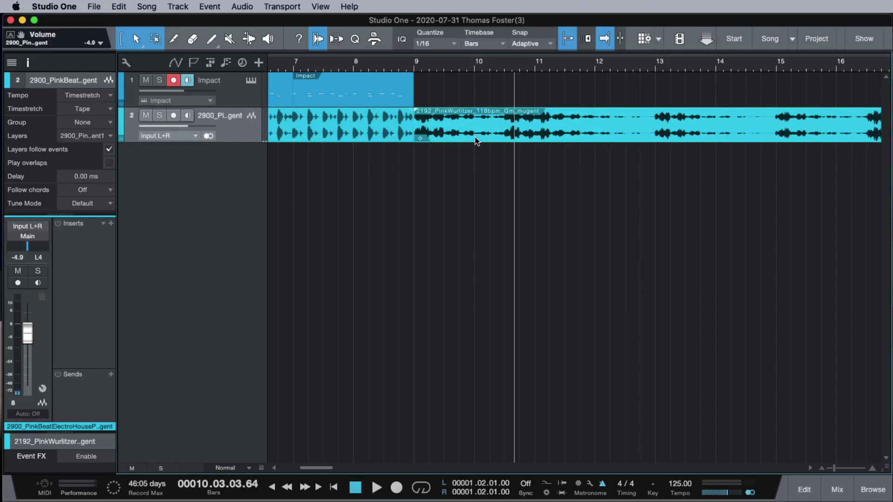
key(Delete)
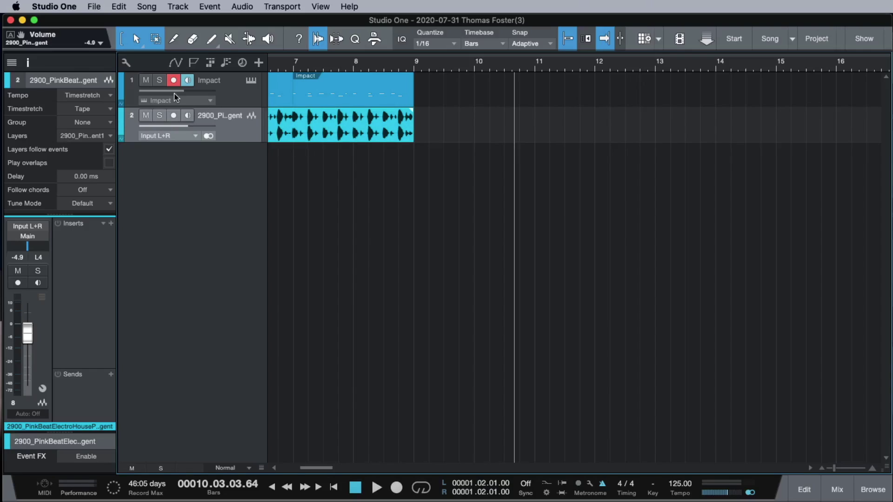
Set the algorithm back to Drums - Élastique Pro and return to the song start
click(84, 108)
click(195, 122)
key(Home)
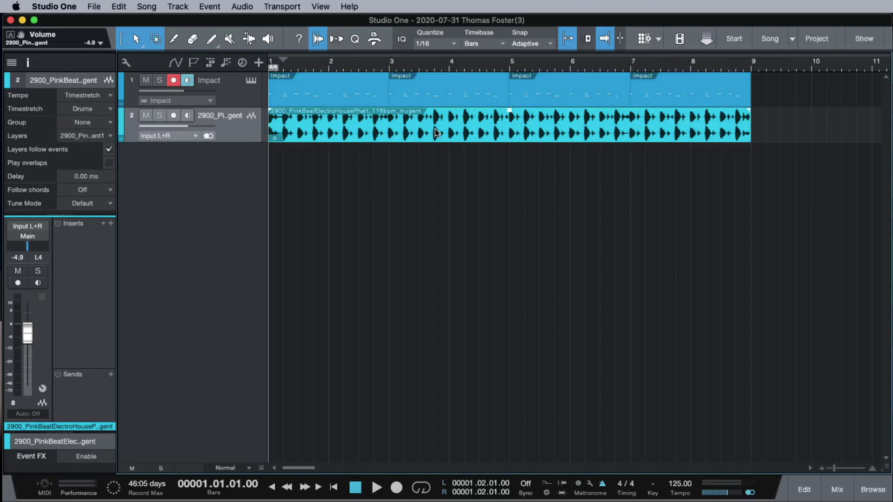
click(82, 112)
click(91, 122)
Play the loop briefly, then delete the PinkBeat audio event from track 2
key(space)
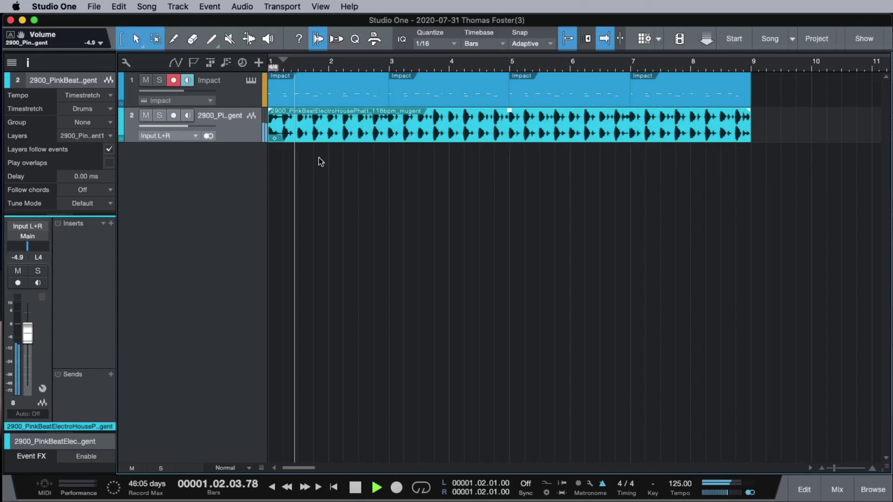
key(space)
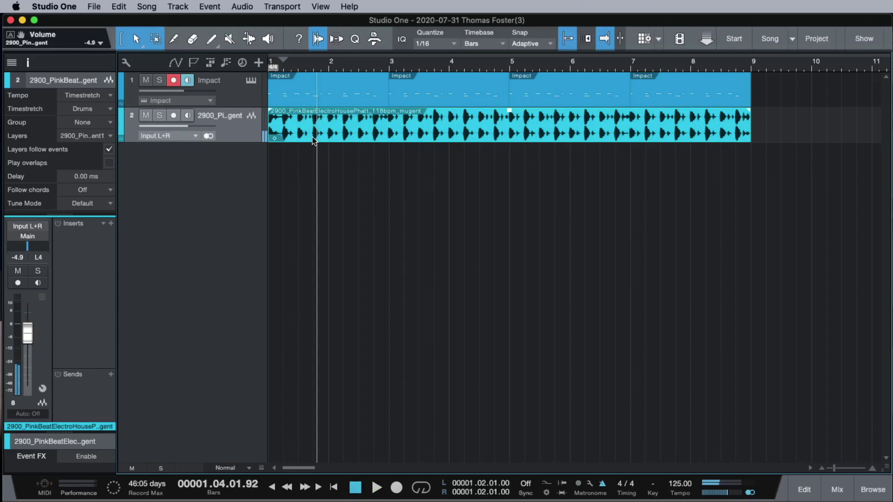
key(Delete)
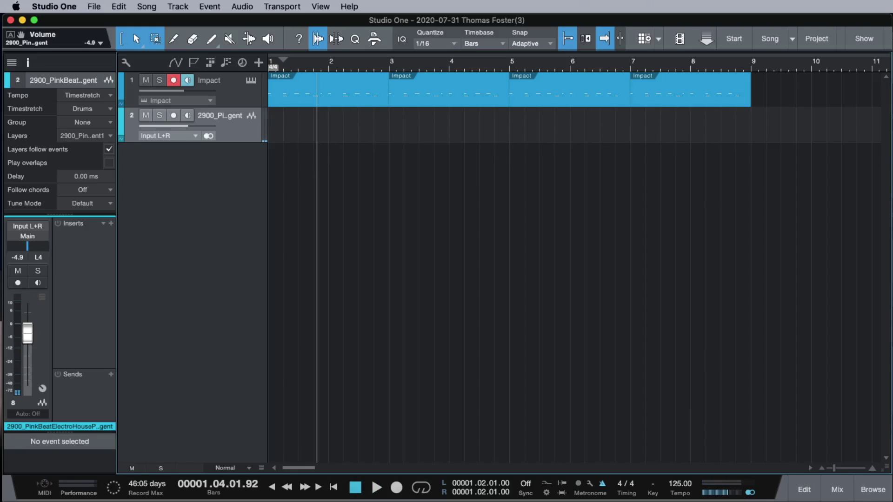
Drag Bad Beat.wav from a new Finder window onto track 2 at bar 1
key(super+Tab)
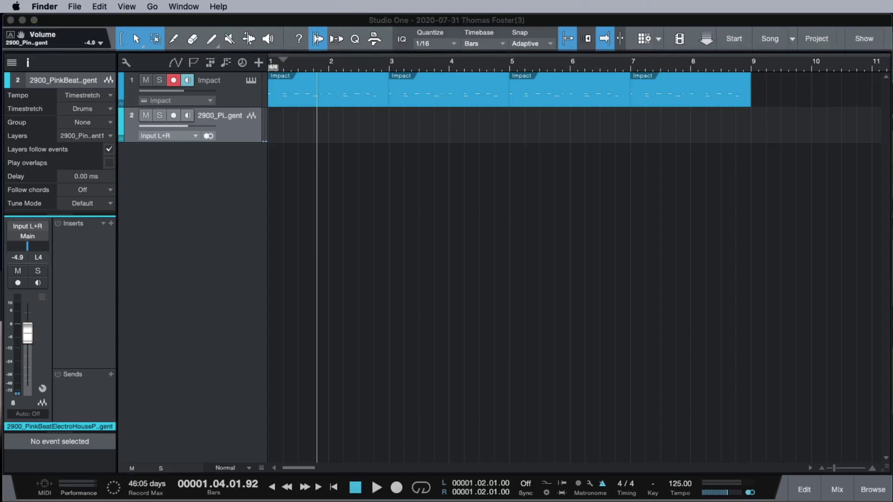
key(super+n)
click(791, 194)
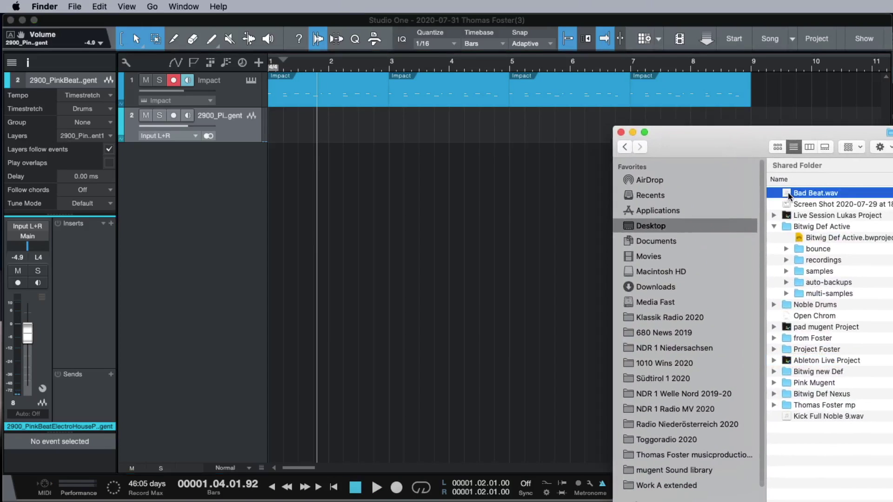
drag(790, 196, 293, 140)
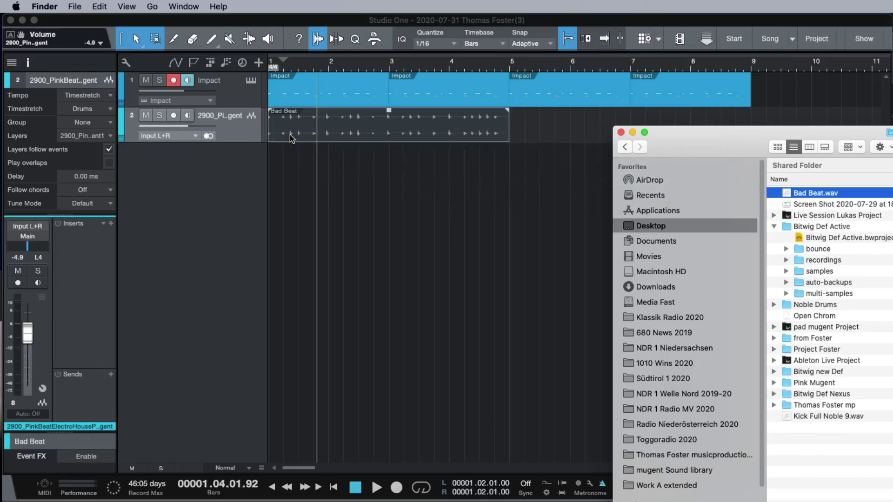
Close the Finder window, solo the Bad Beat track and start playback
key(super+w)
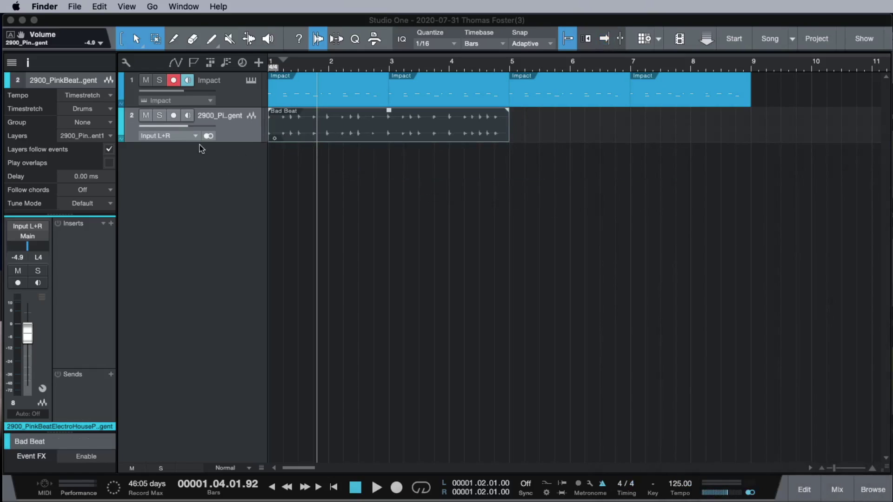
click(159, 115)
key(space)
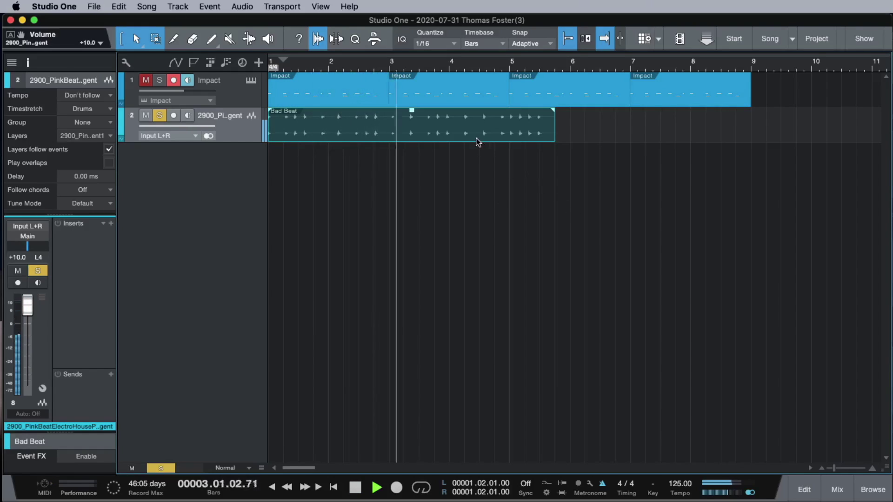
Stop playback, delete the Impact events at bars 5 and 7, then select the Bad Beat event
key(space)
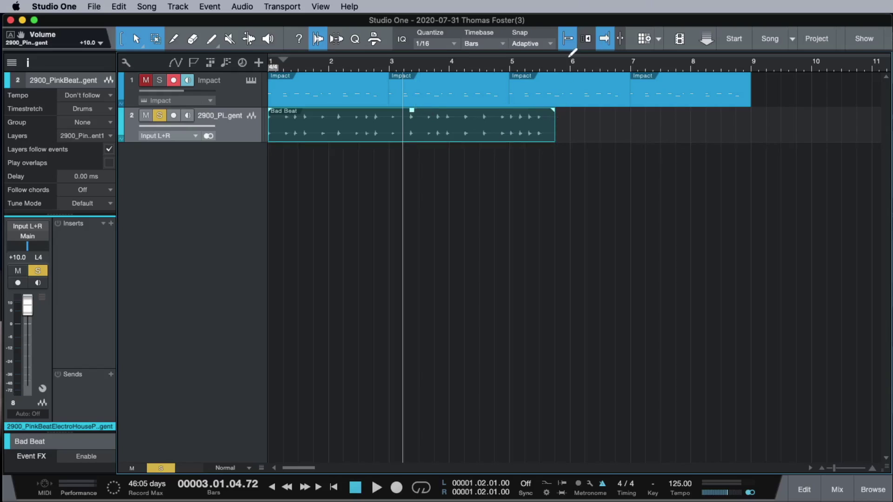
click(555, 70)
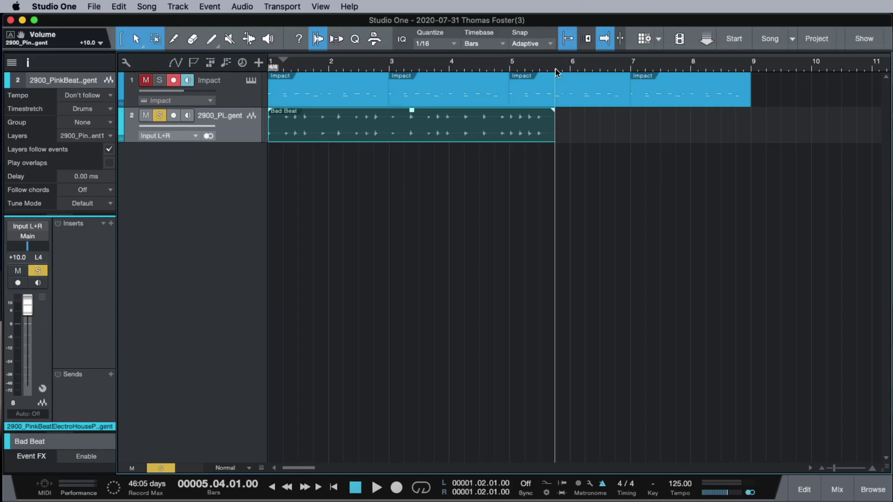
scroll(557, 72, down, 5)
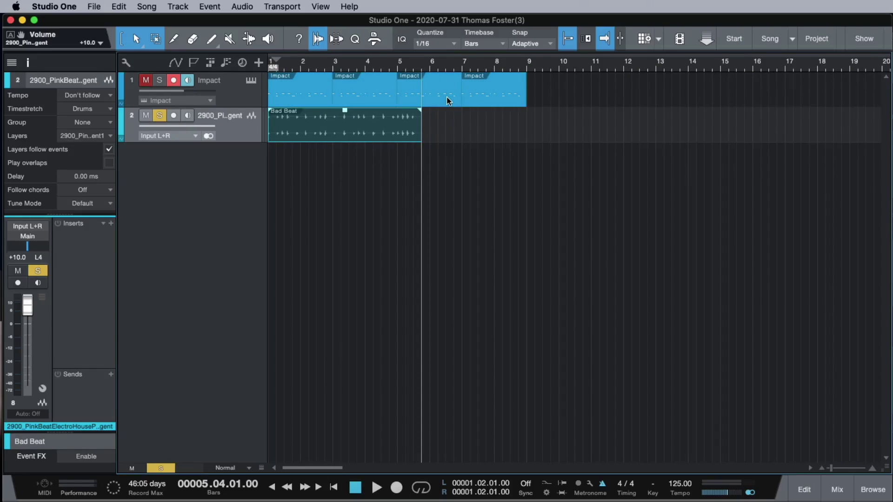
click(446, 100)
key(Delete)
click(478, 103)
key(Delete)
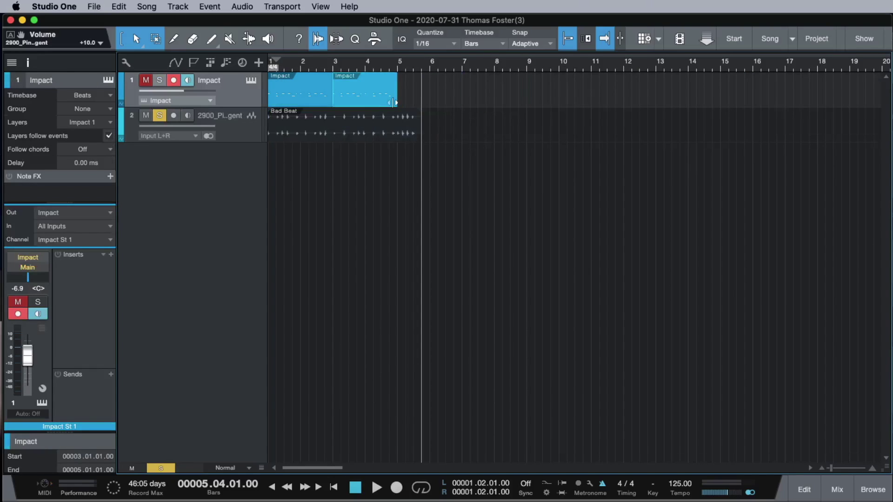
drag(348, 65, 502, 83)
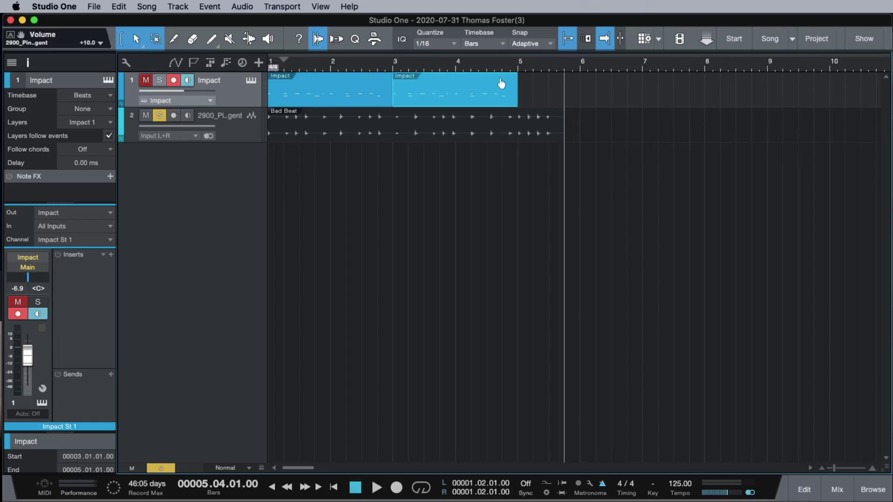
click(471, 135)
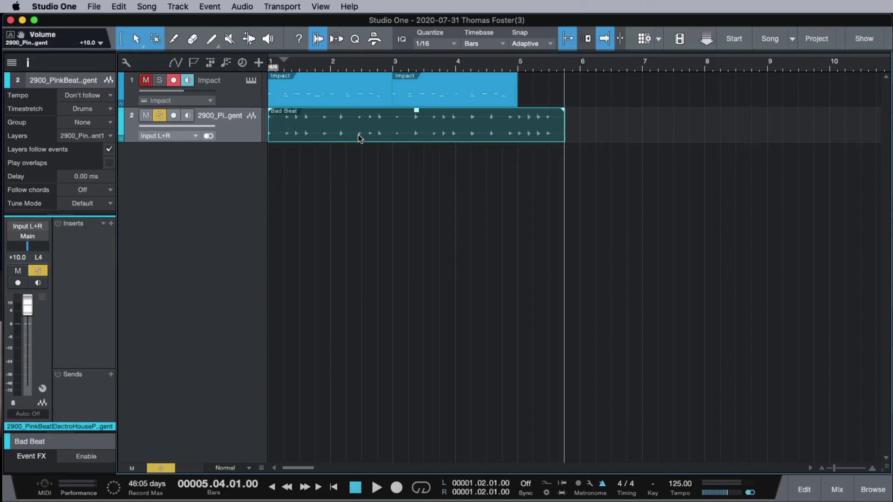
Expand the Inspector to show Bad Beat's 105 BPM file tempo and the track's Tempo and timestretch rows
click(26, 64)
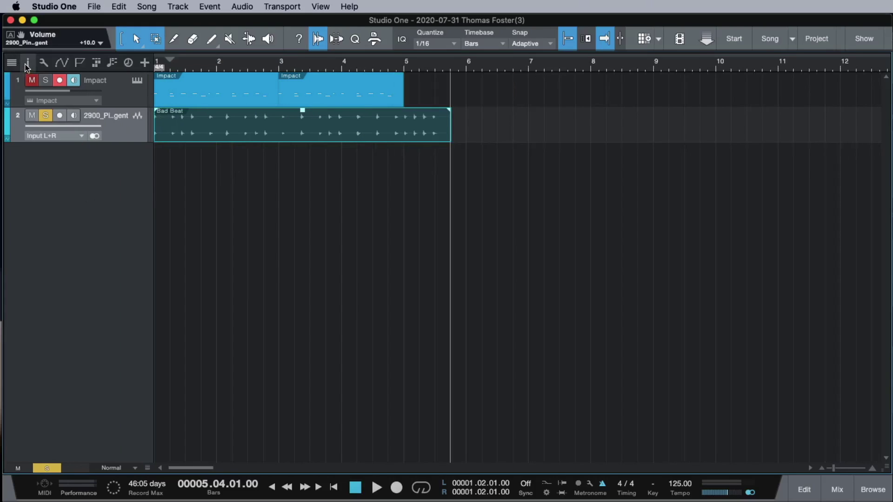
click(26, 63)
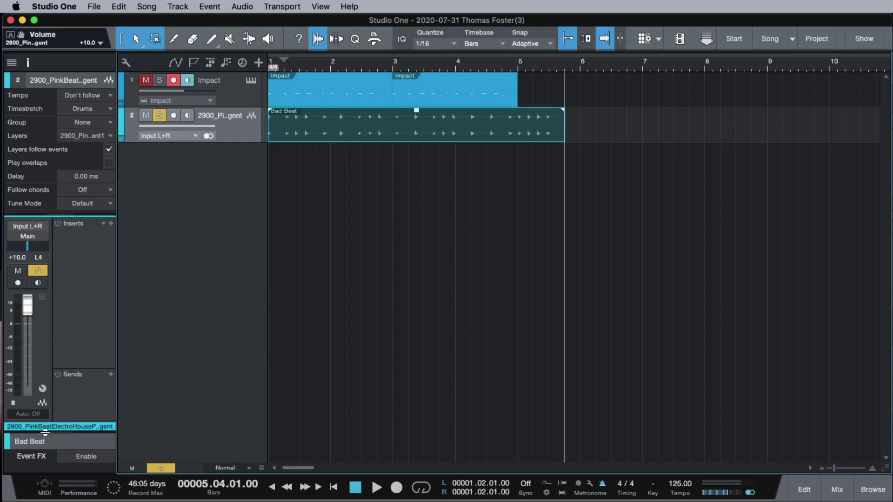
drag(45, 432, 81, 368)
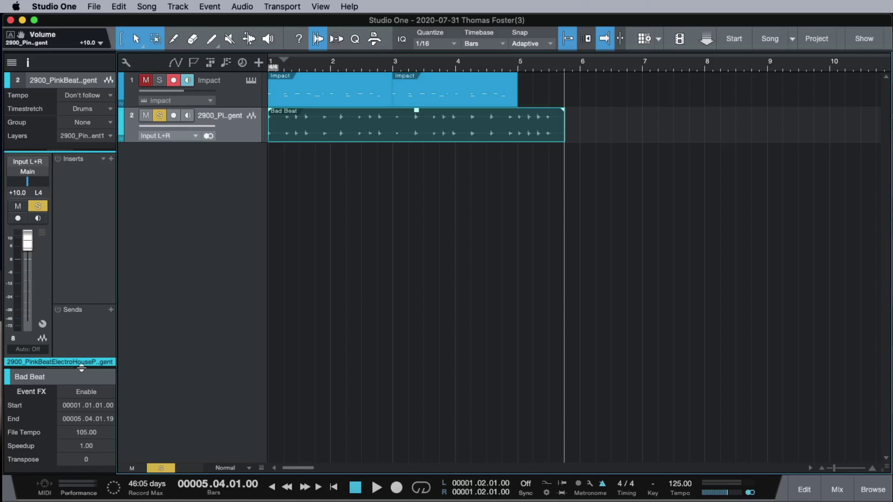
drag(81, 368, 100, 258)
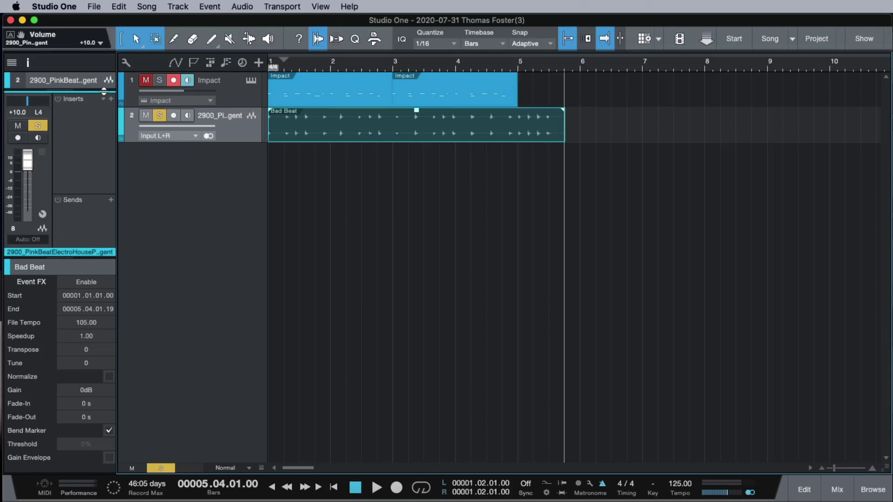
drag(105, 90, 118, 150)
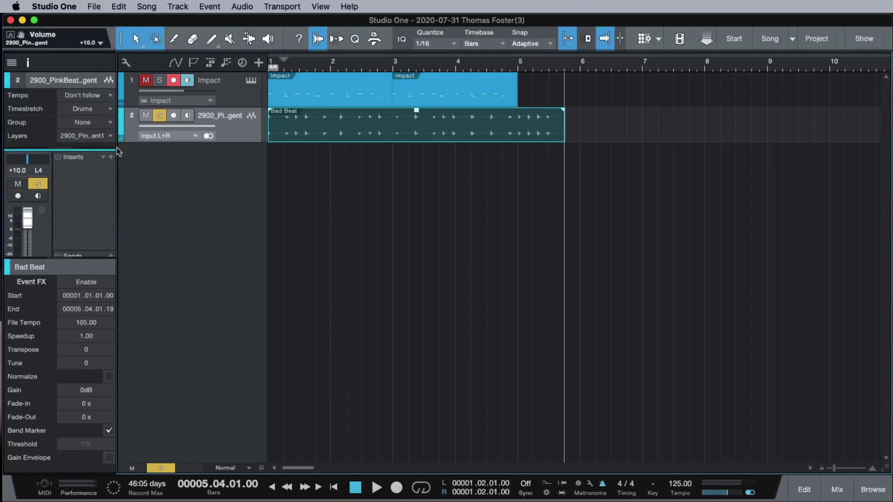
Set the Bad Beat track's Tempo to Timestretch, keeping the Drums timestretch mode
click(83, 95)
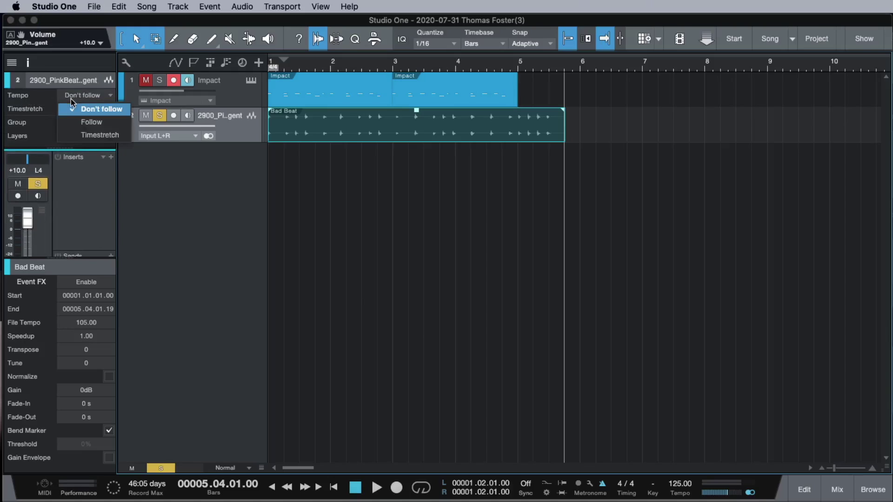
click(108, 136)
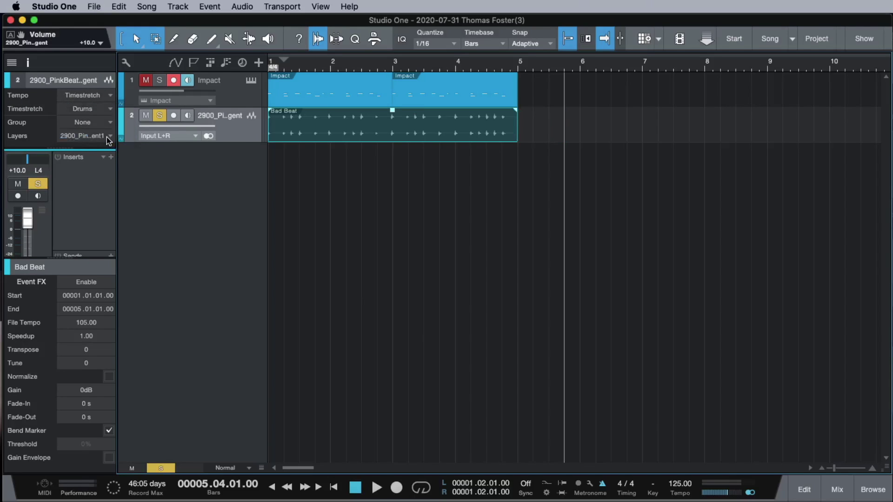
click(97, 110)
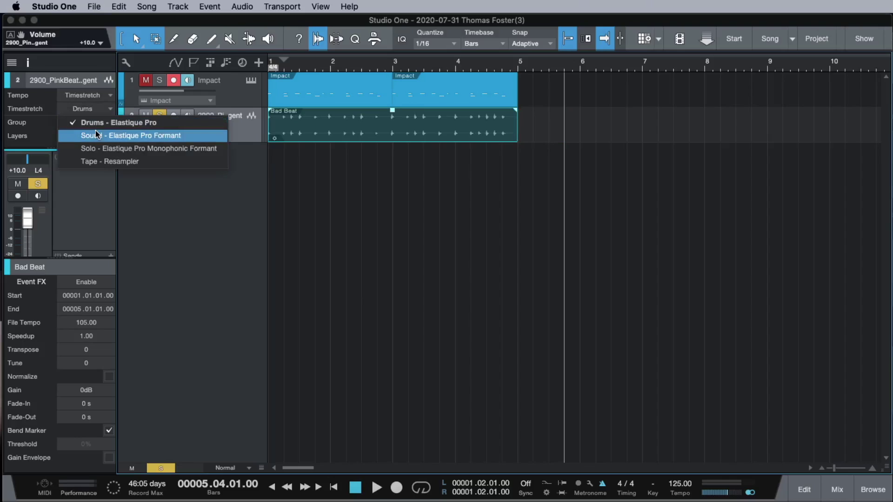
key(Escape)
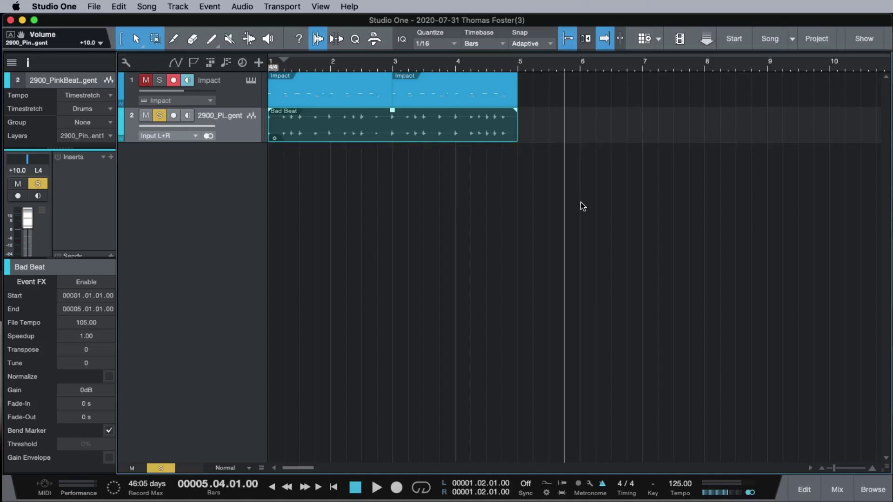
Unsolo the Bad Beat track and play both tracks from the song start
click(565, 135)
scroll(517, 66, up, 5)
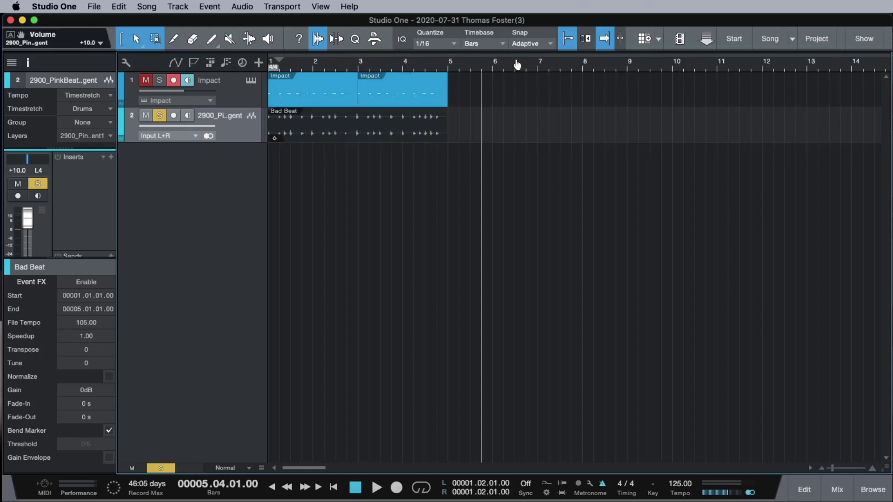
scroll(532, 86, down, 5)
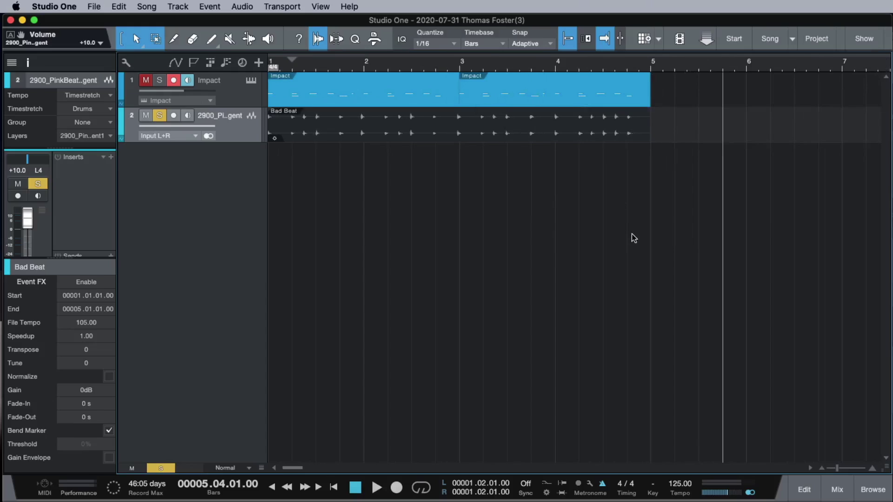
key(comma)
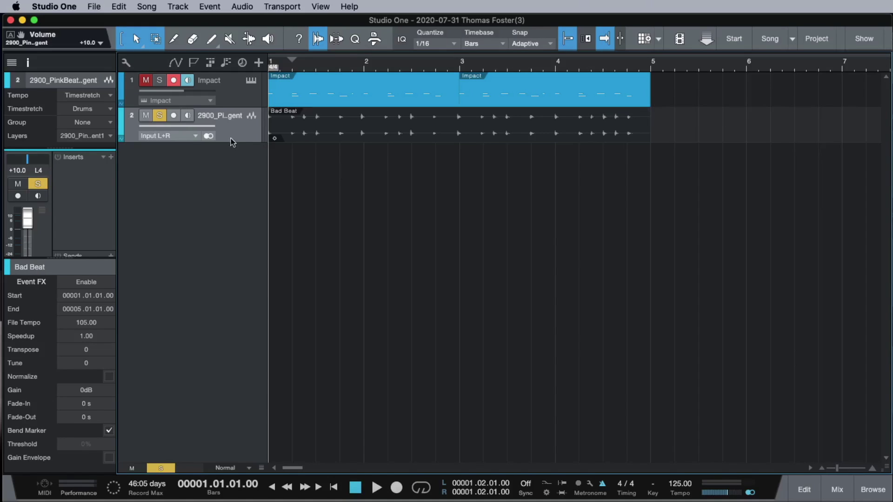
click(159, 116)
key(space)
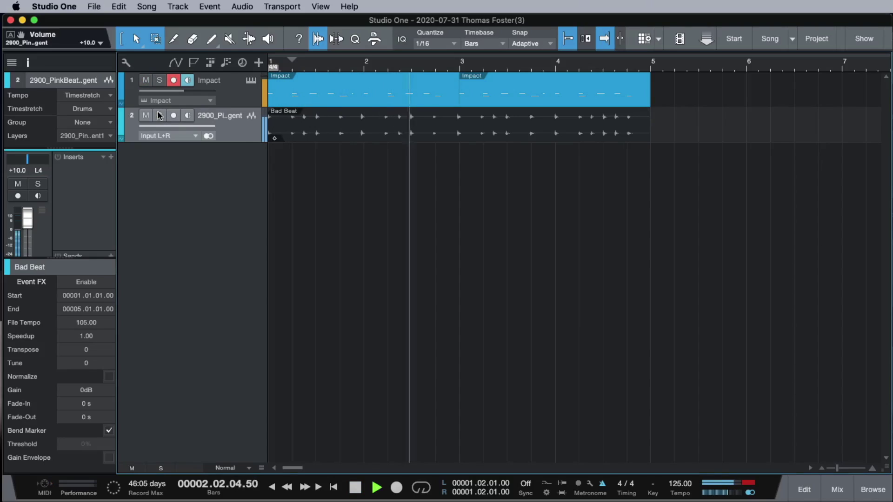
key(space)
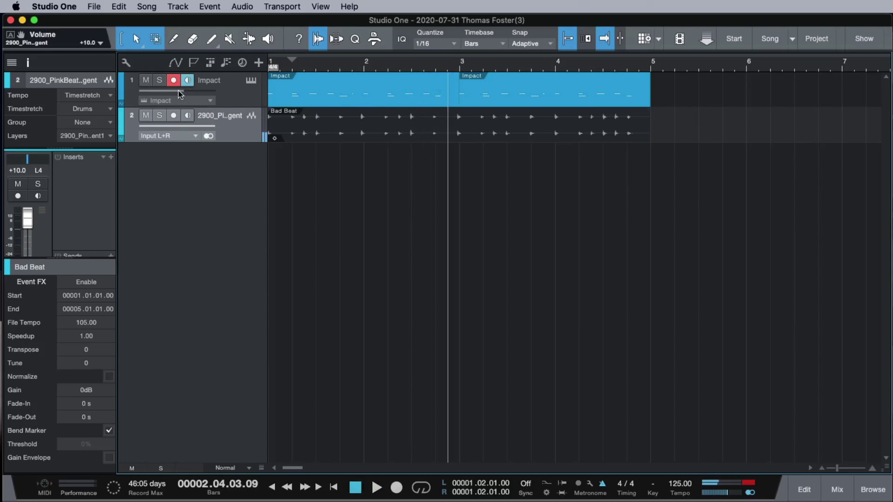
Lower the Impact track volume to -10.3 and open the Bad Beat event in the audio editor
drag(177, 90, 171, 93)
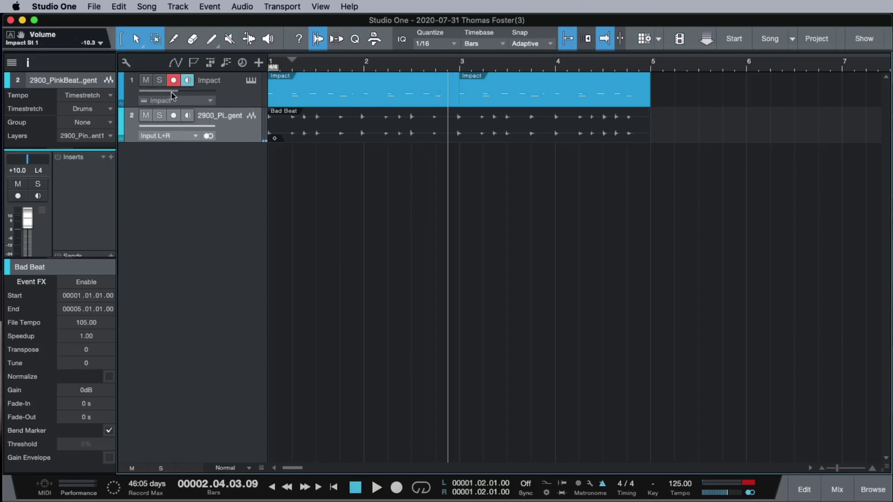
click(343, 137)
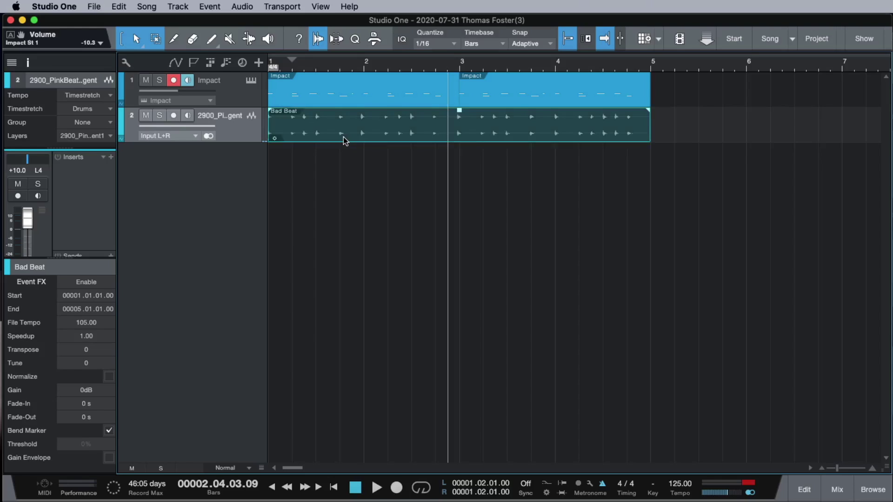
double_click(416, 139)
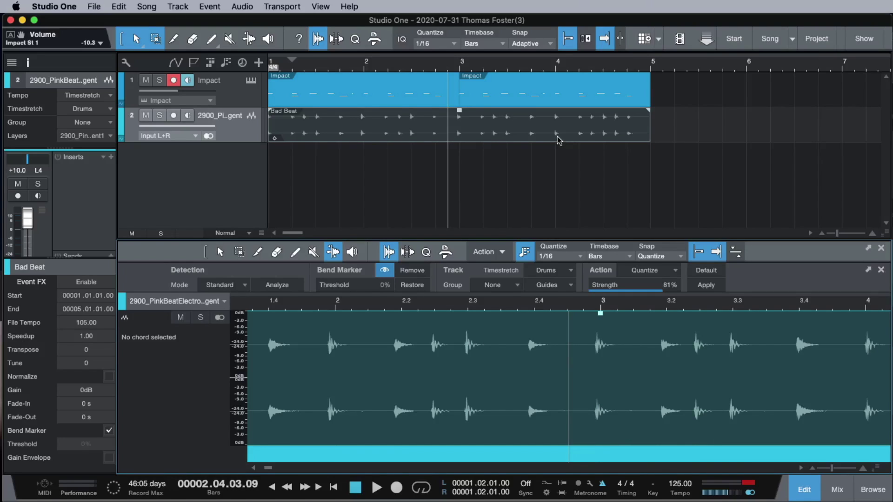
Reopen the Bad Beat event in the audio editor and select it in the arrangement
click(484, 170)
click(807, 489)
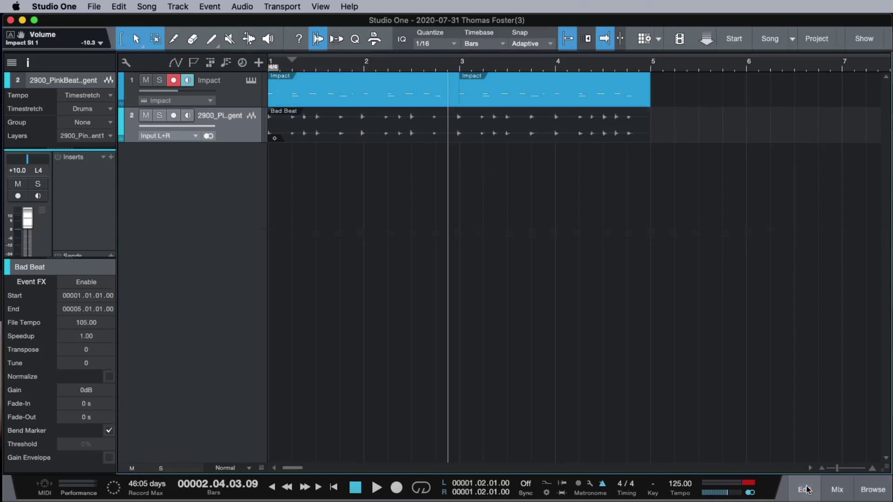
click(805, 498)
click(805, 497)
double_click(410, 139)
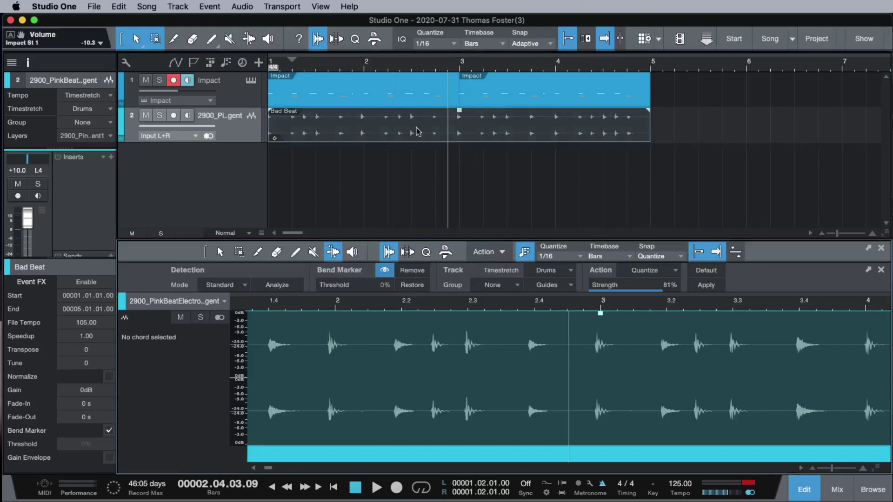
click(499, 136)
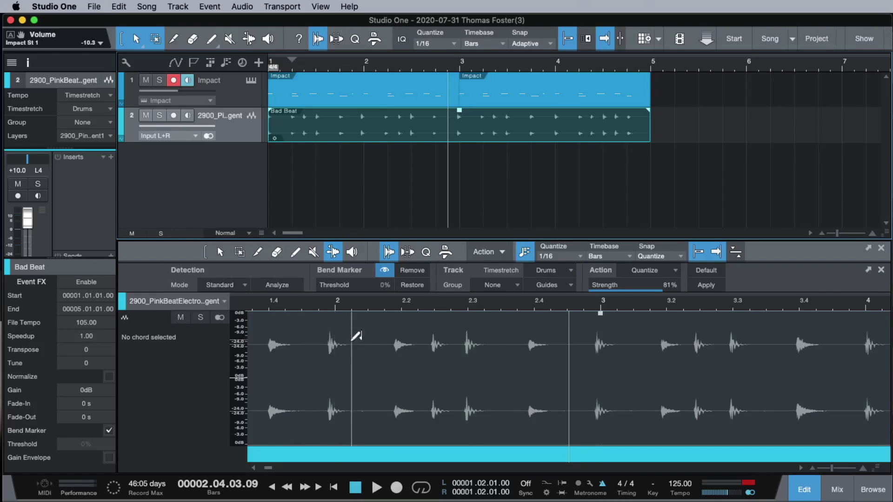
Select the Bad Beat waveform and play the loop to hear its uneven timing
click(342, 307)
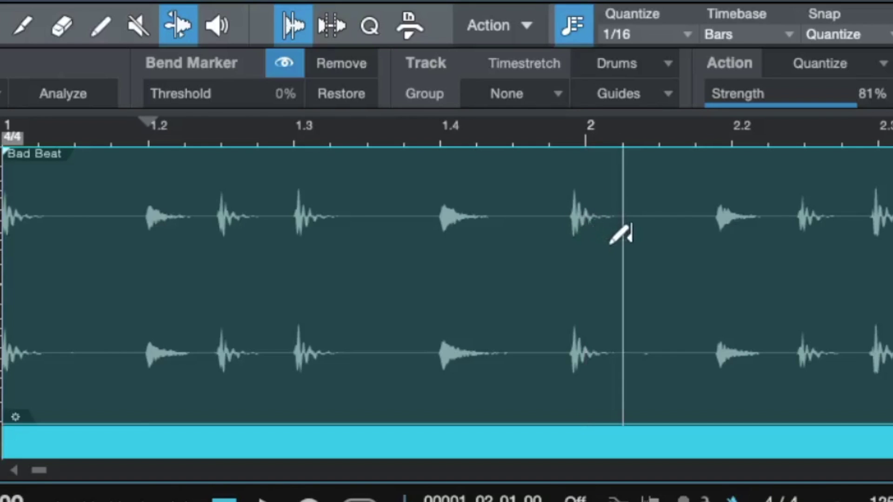
key(space)
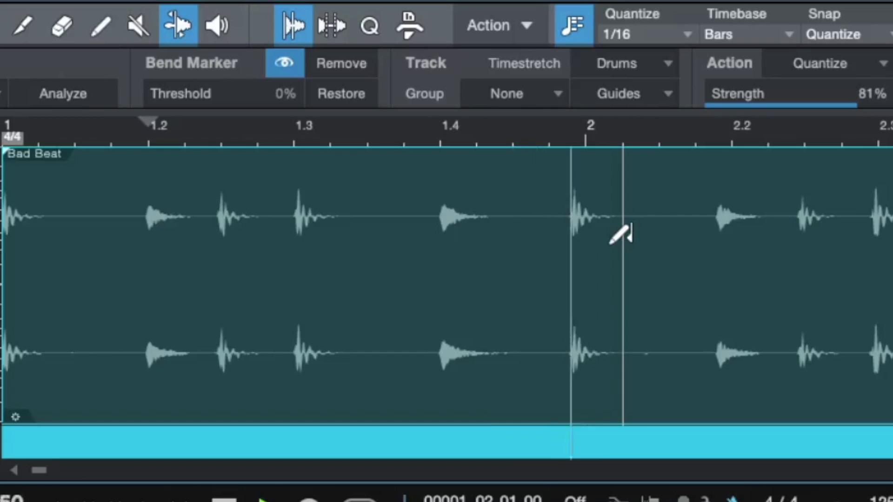
key(space)
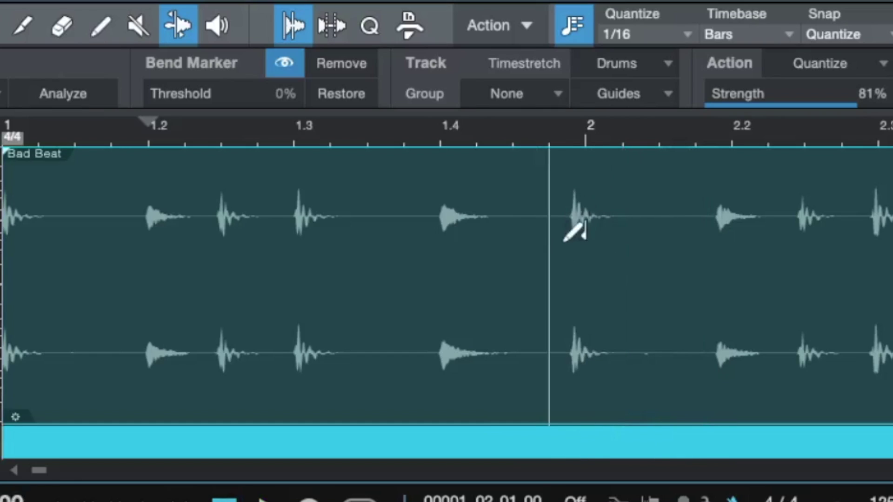
key(space)
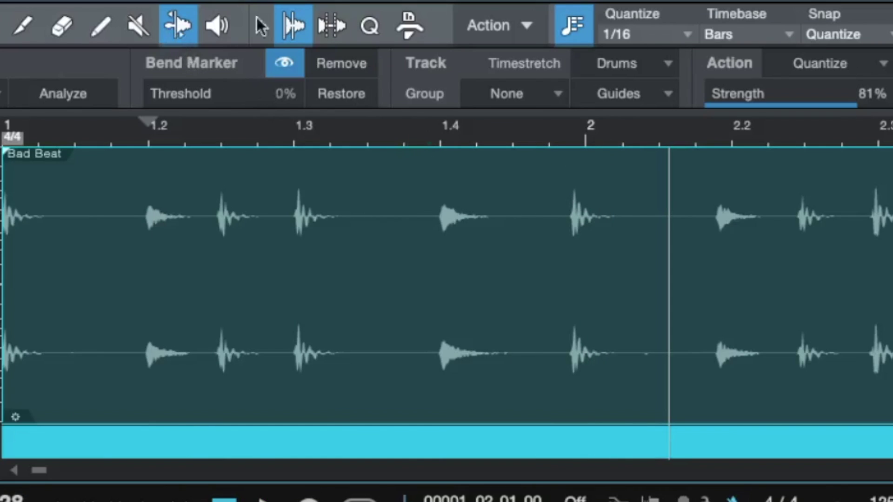
With Audio Bend on and the Arrow tool, analyze Bad Beat to place bend markers at 80% threshold
click(294, 28)
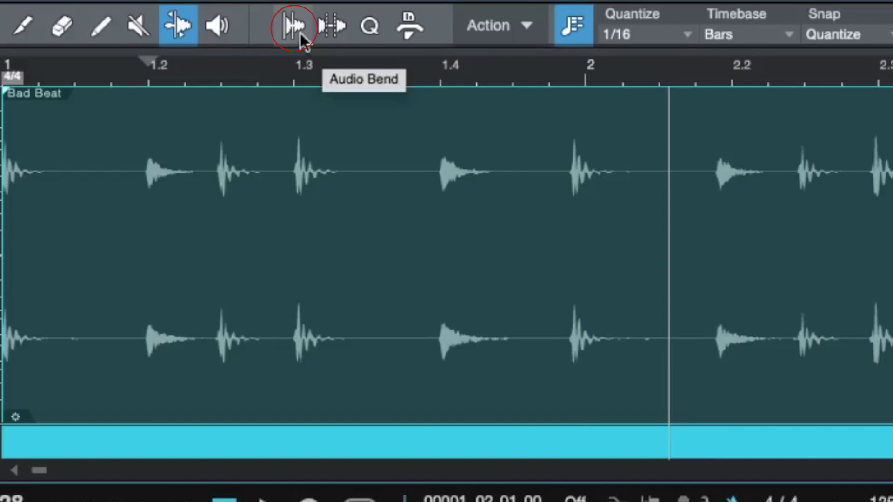
click(301, 37)
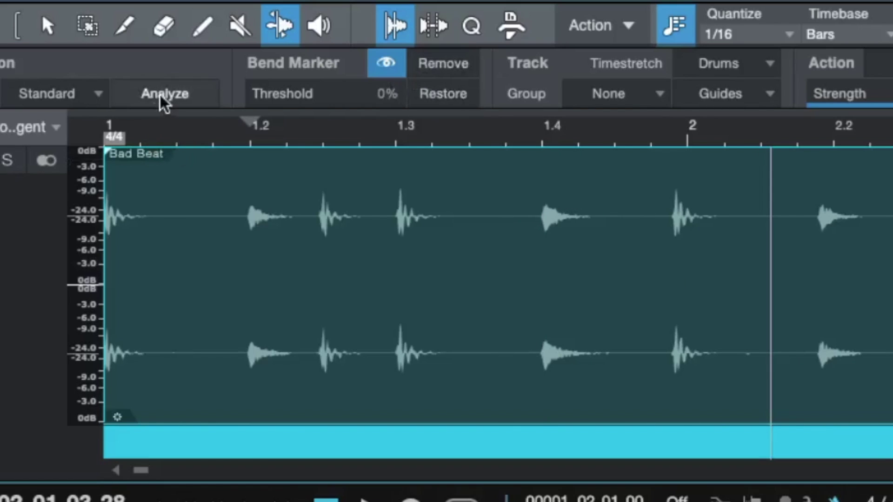
click(27, 15)
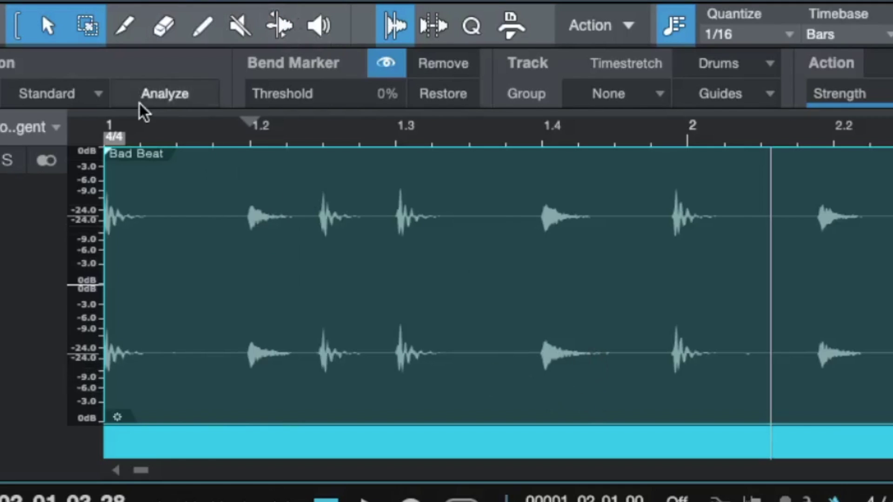
click(176, 94)
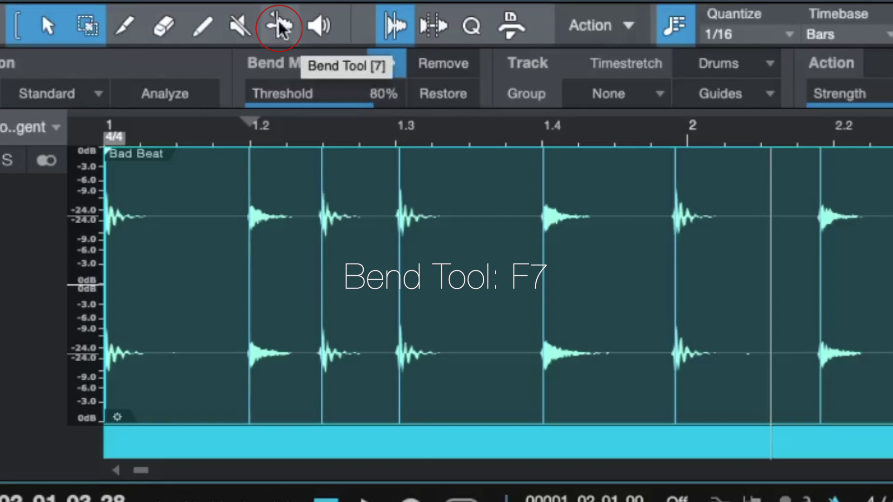
With the Bend tool, drag the bar 2 drum hit's marker toward bar 2 and play back to check
click(280, 28)
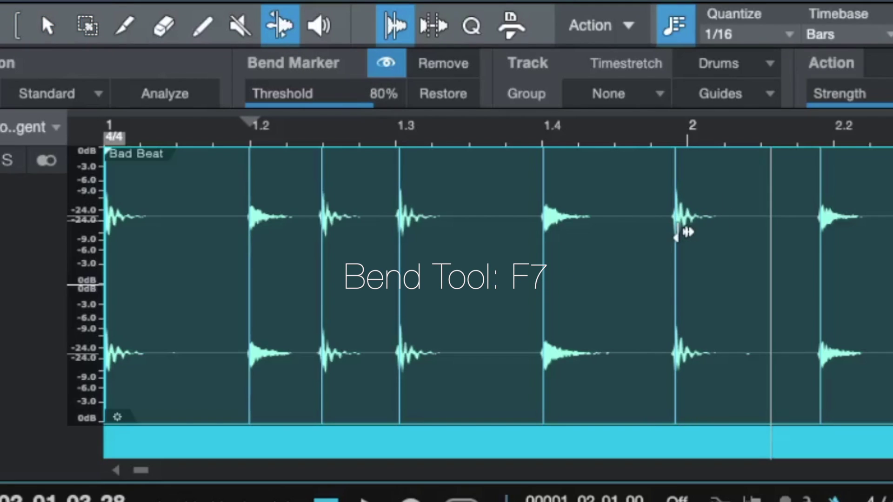
drag(676, 240, 687, 238)
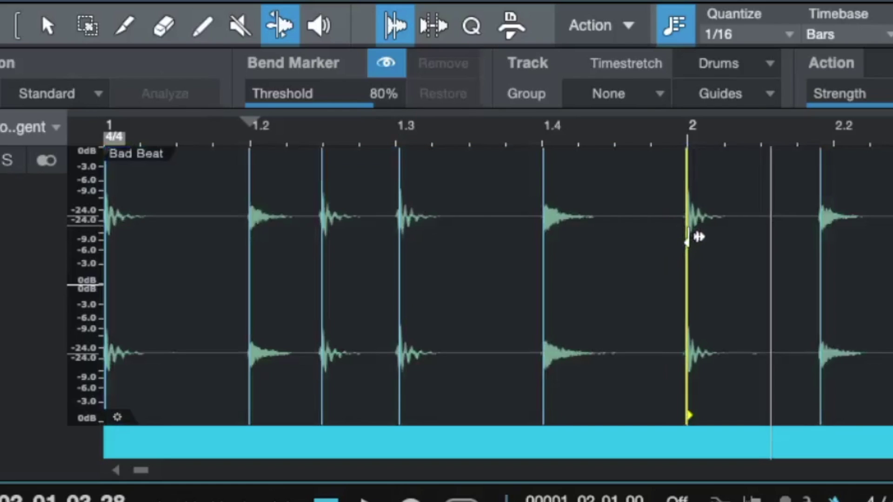
key(space)
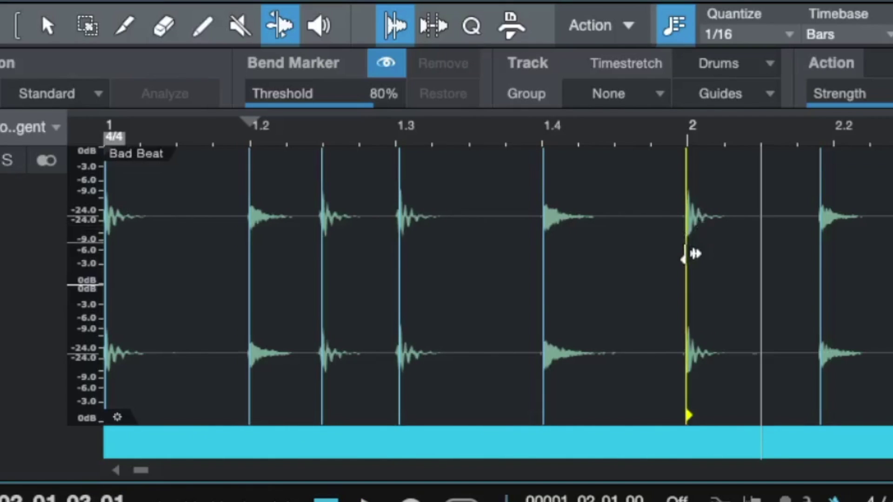
mouse_move(684, 255)
mouse_down()
mouse_move(627, 254)
mouse_move(745, 250)
mouse_up()
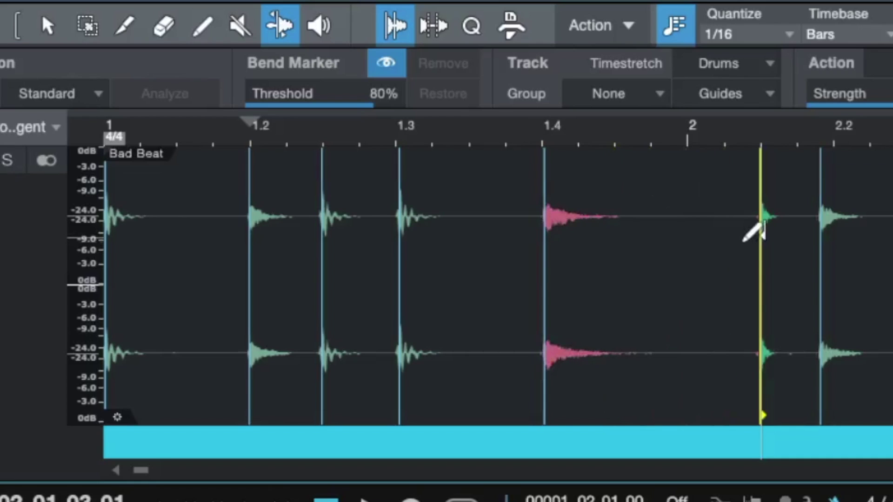
key(space)
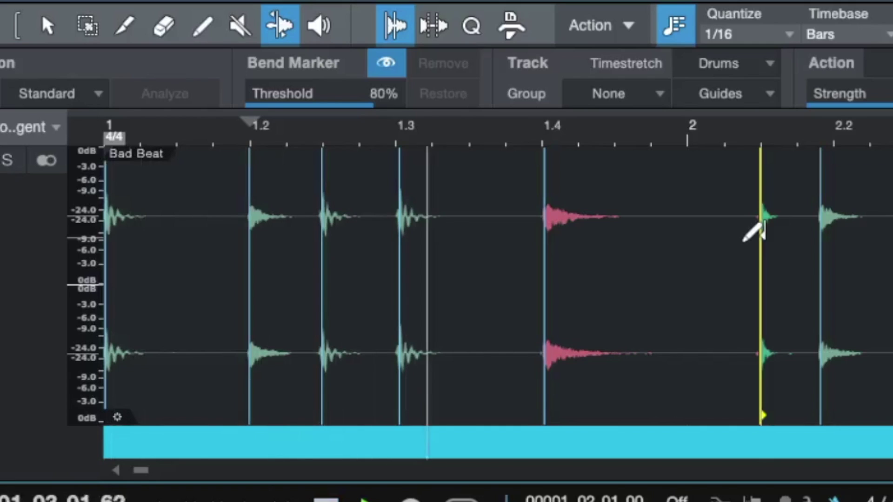
key(space)
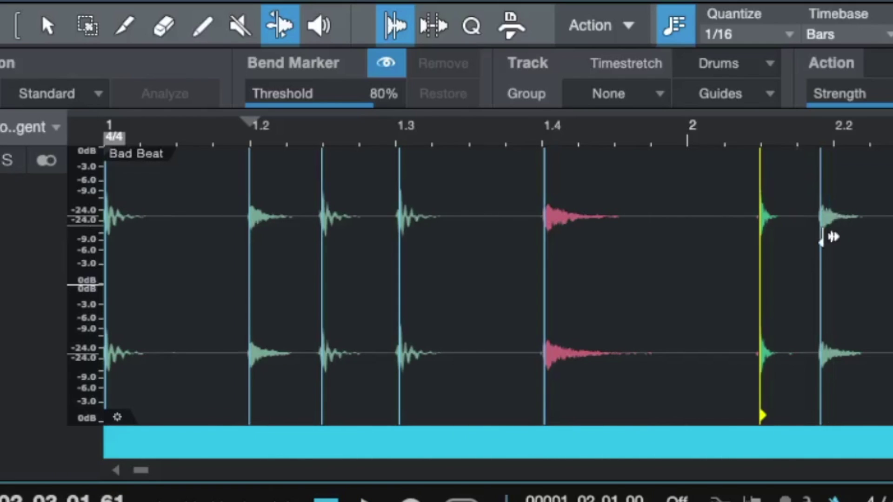
Place the drum hit exactly on bar 2 and align the following hits after 2.2 with the grid
drag(833, 235, 844, 236)
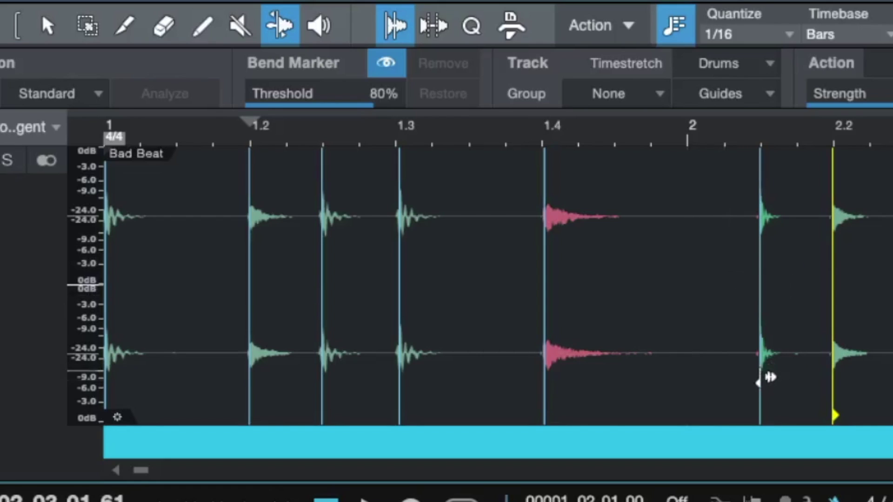
click(759, 376)
mouse_move(760, 376)
mouse_down()
mouse_move(696, 373)
mouse_move(730, 359)
mouse_move(696, 362)
mouse_move(707, 362)
mouse_up()
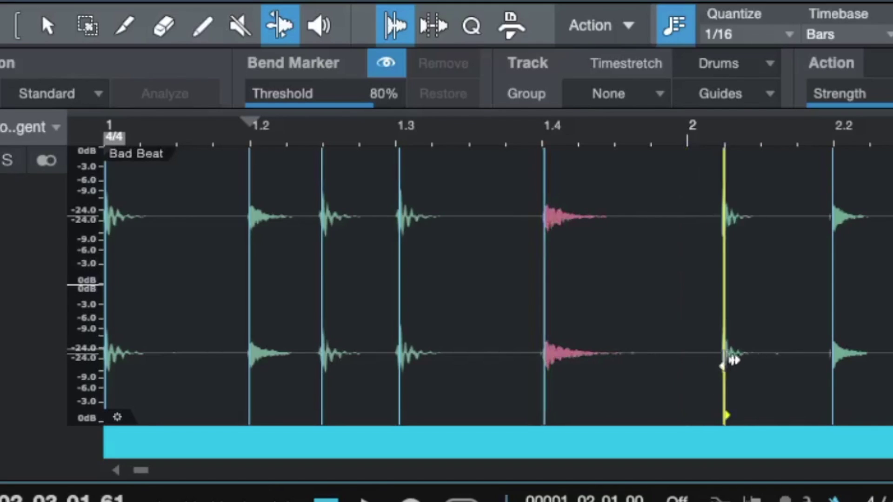
drag(718, 362, 680, 364)
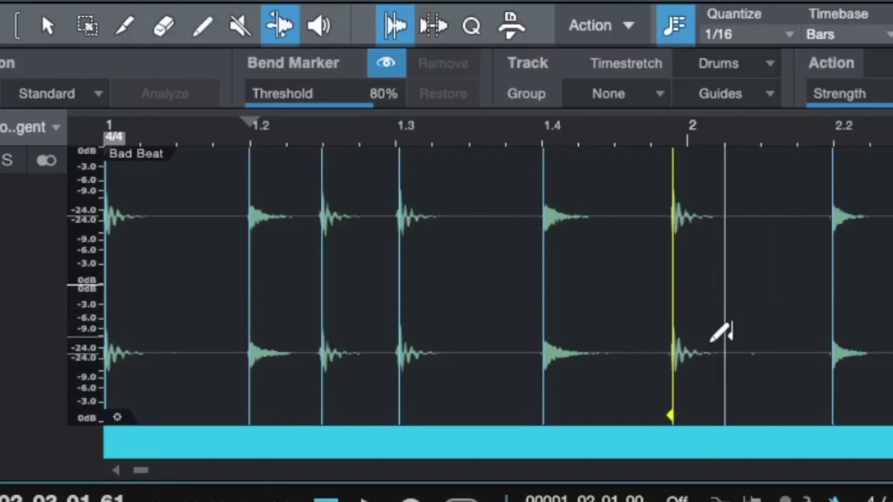
drag(684, 371, 693, 369)
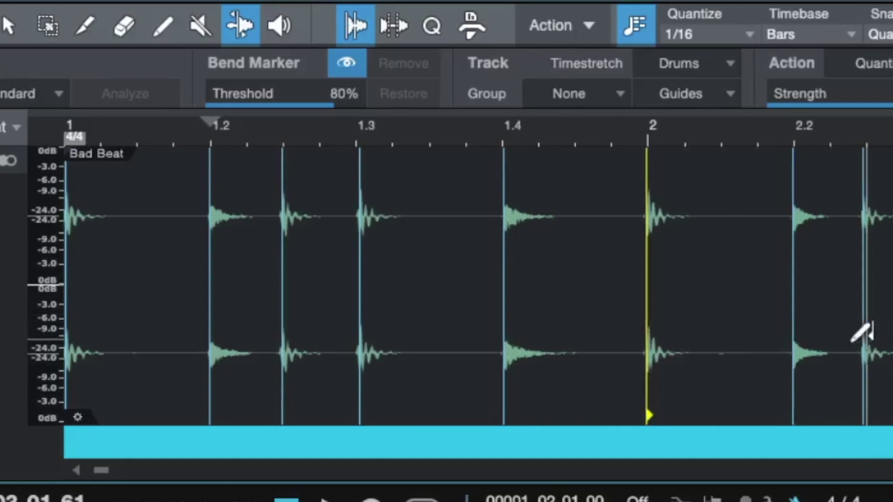
drag(810, 356, 824, 352)
drag(878, 338, 881, 335)
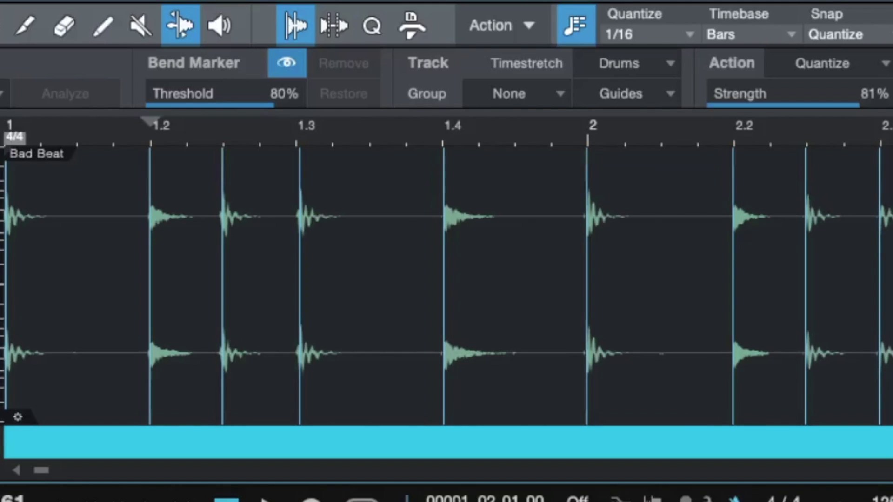
Add a bend marker at beat 3.2 and nudge the hits after 3.2 and near 3.4 onto the grid
scroll(614, 193, up, 5)
scroll(600, 182, down, 5)
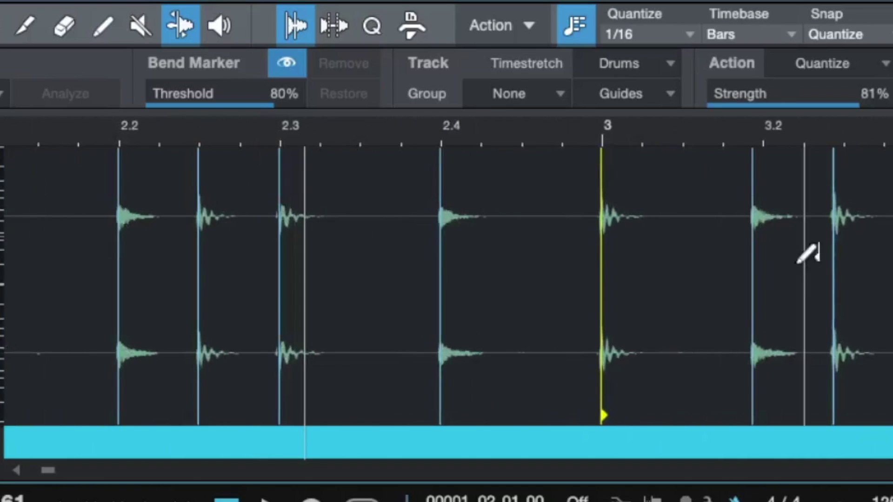
click(764, 289)
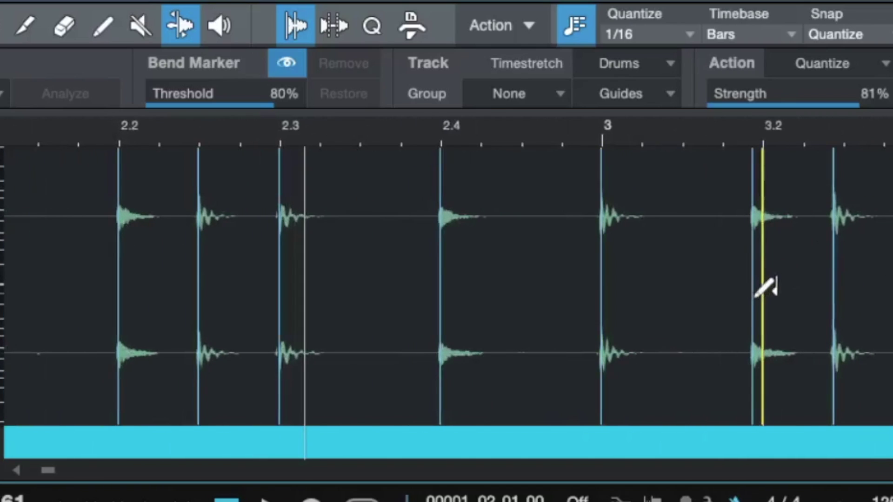
click(764, 408)
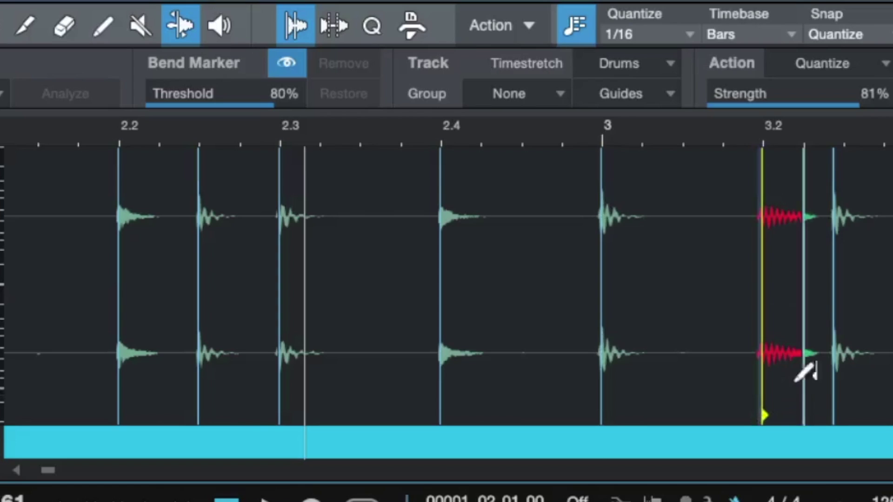
drag(834, 367, 844, 367)
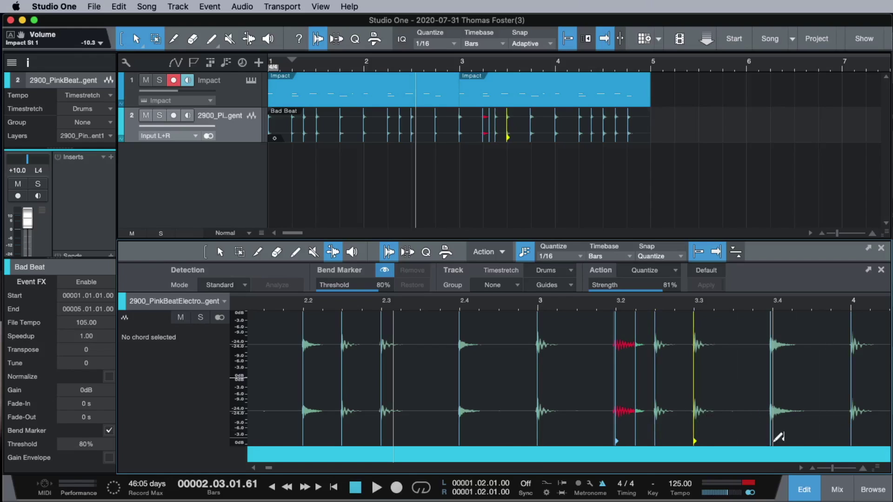
drag(777, 446, 778, 446)
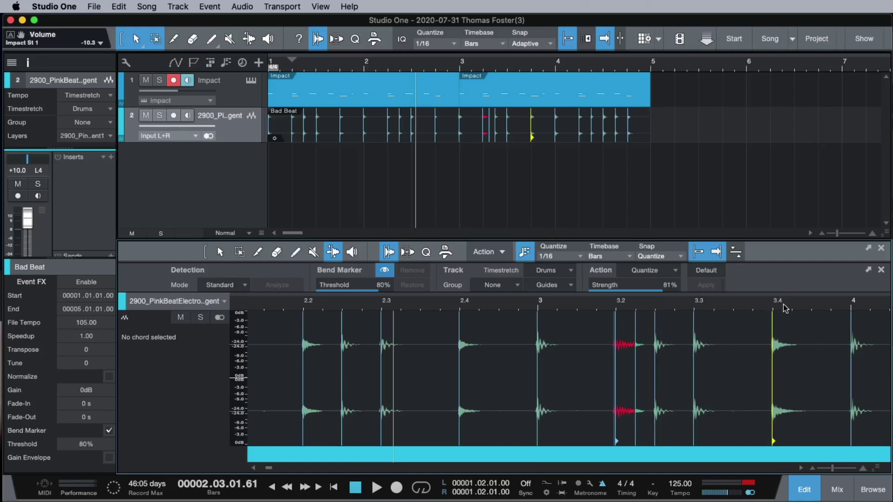
Pull the drum hit near 4.4 slightly earlier onto the grid and play the loop from bar 1
drag(785, 308, 427, 309)
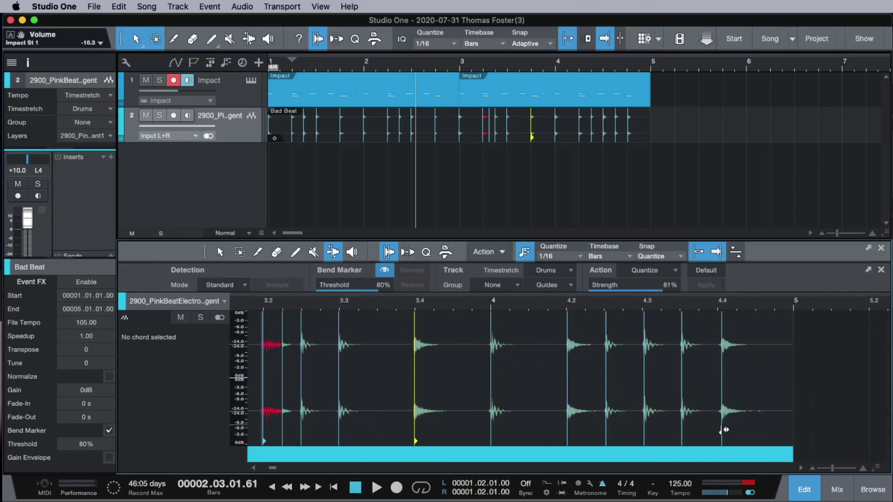
drag(722, 430, 681, 435)
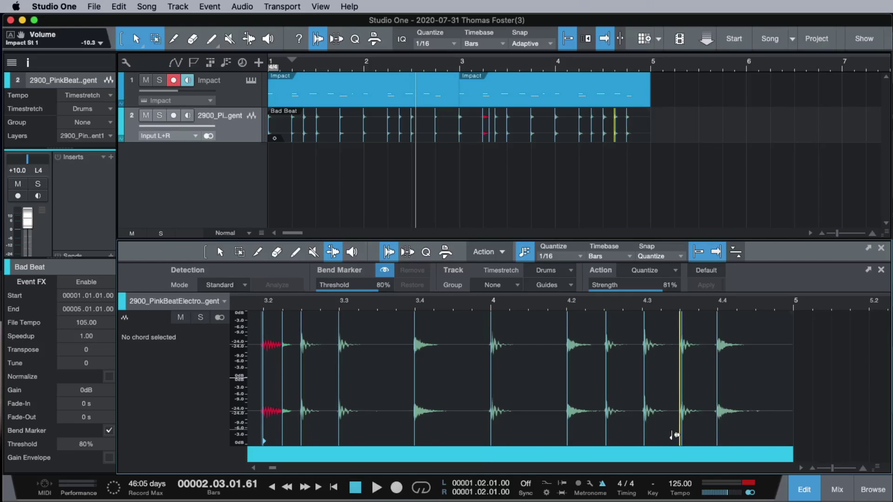
key(space)
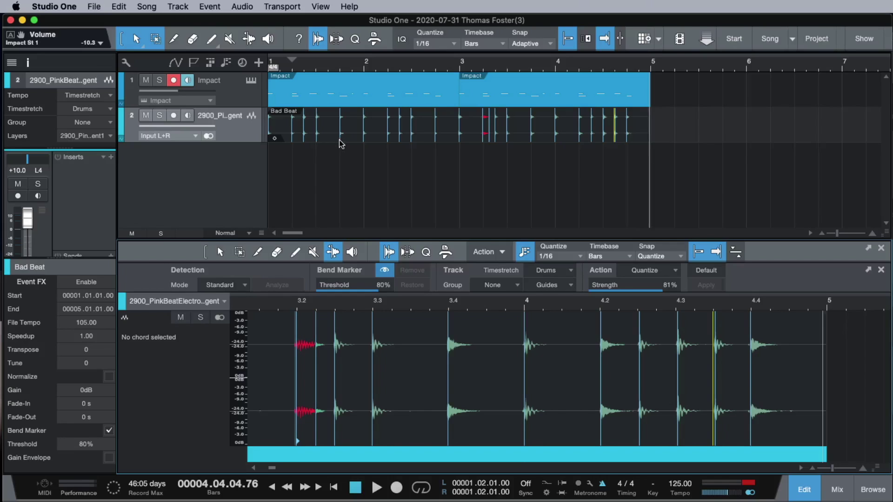
Remove all bend markers from the Bad Beat event and play the uncorrected loop from the start
click(340, 140)
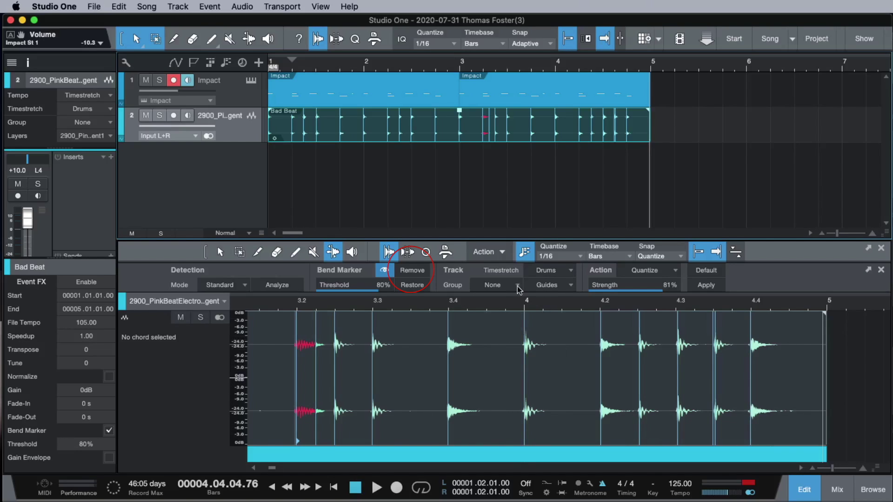
click(409, 275)
key(Home)
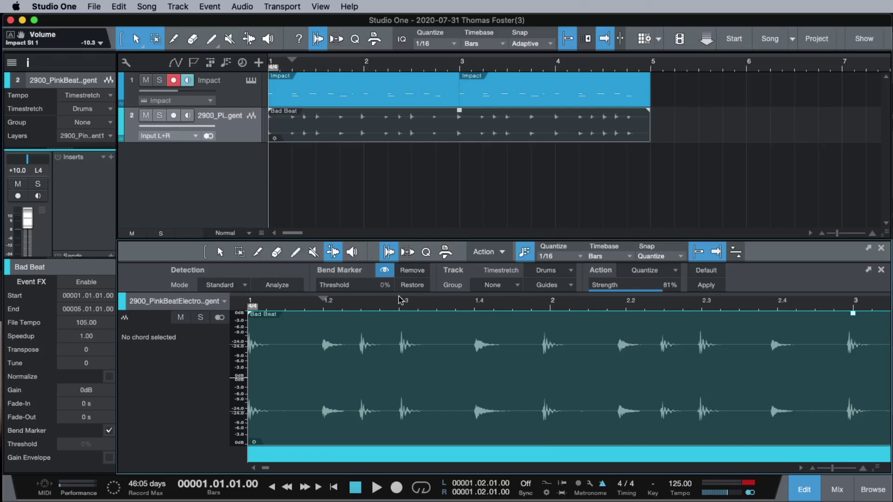
key(space)
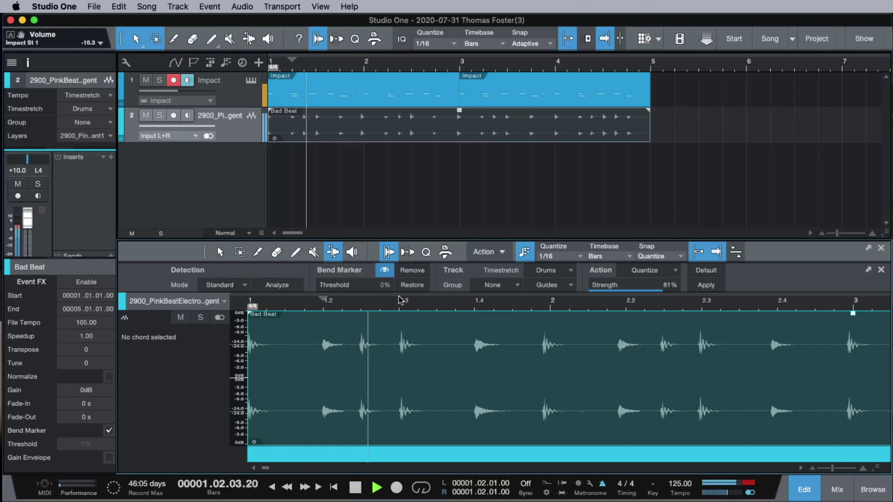
key(space)
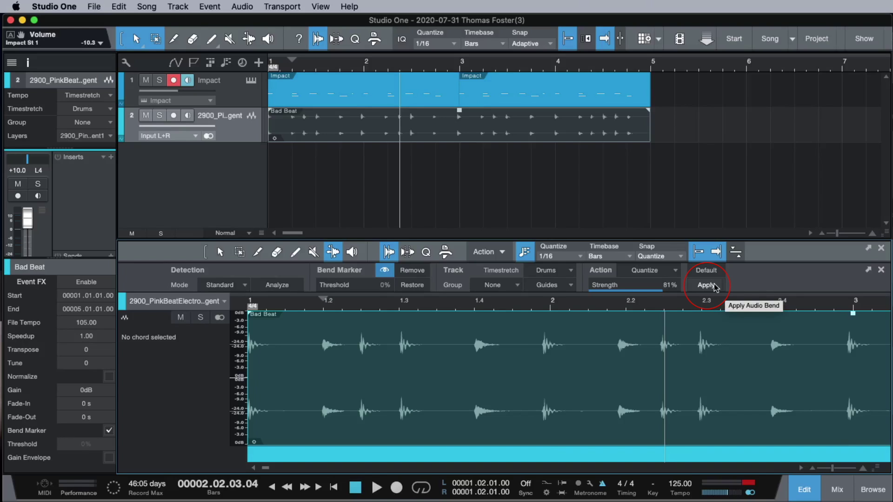
Apply 1/16 quantize at 81% to Bad Beat, play it from the start, then select the marker near 2.3
click(715, 288)
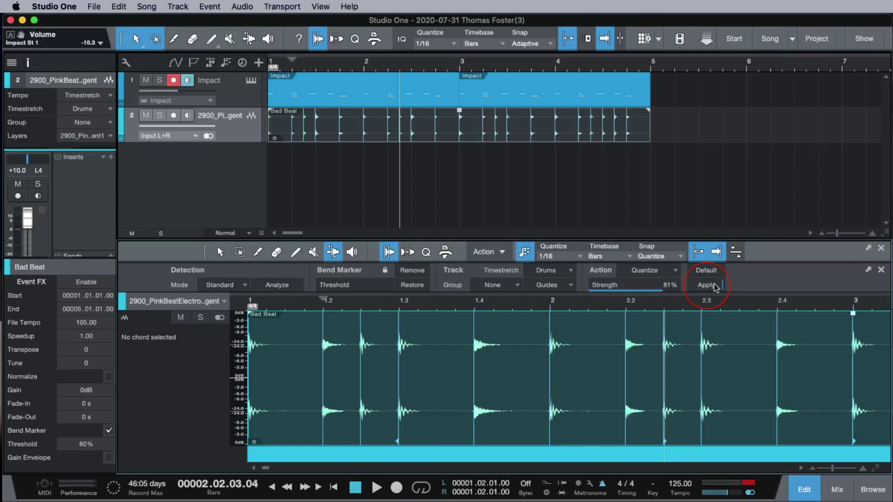
key(Home)
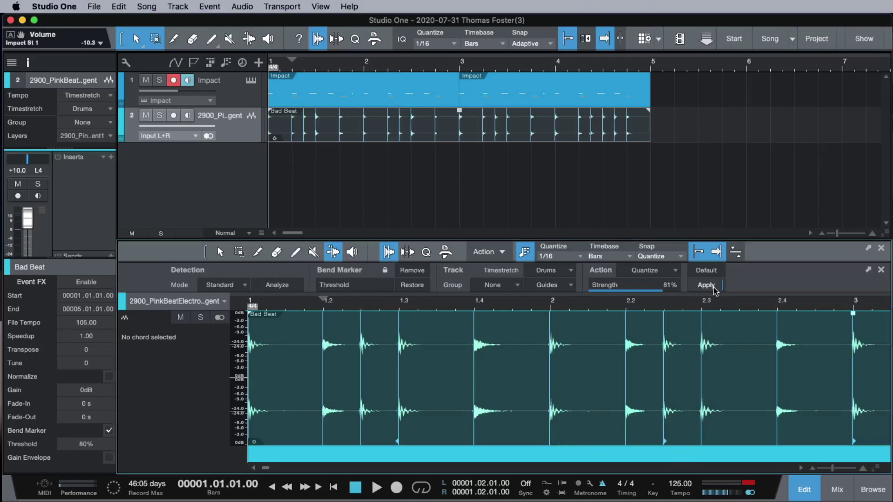
key(space)
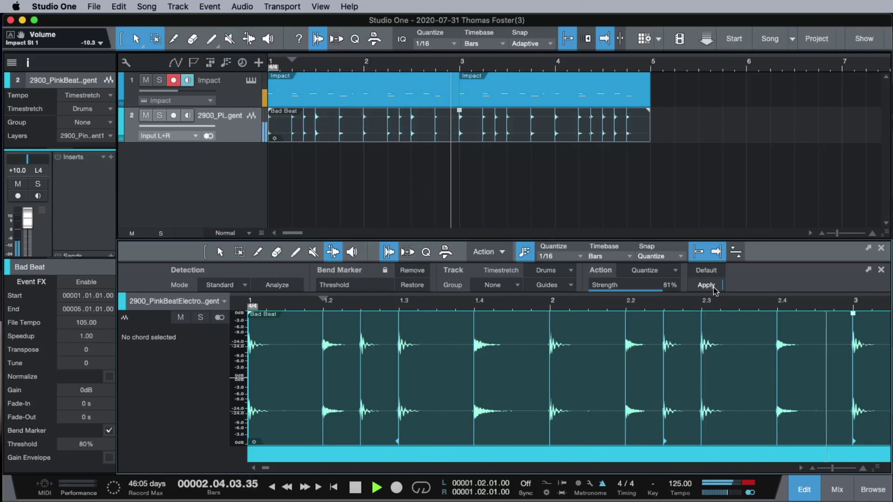
key(space)
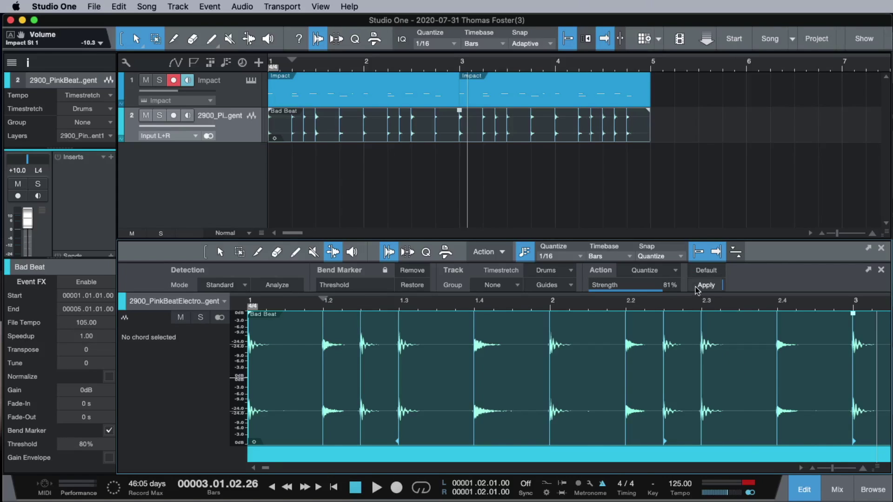
click(702, 440)
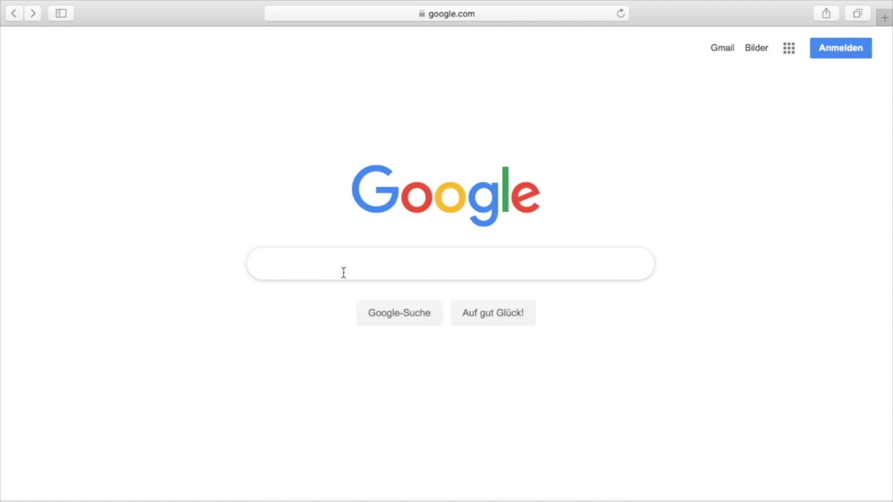
Search mugent for conga loops, then download the free Conga Wet 126 loop and check its progress
text(m)
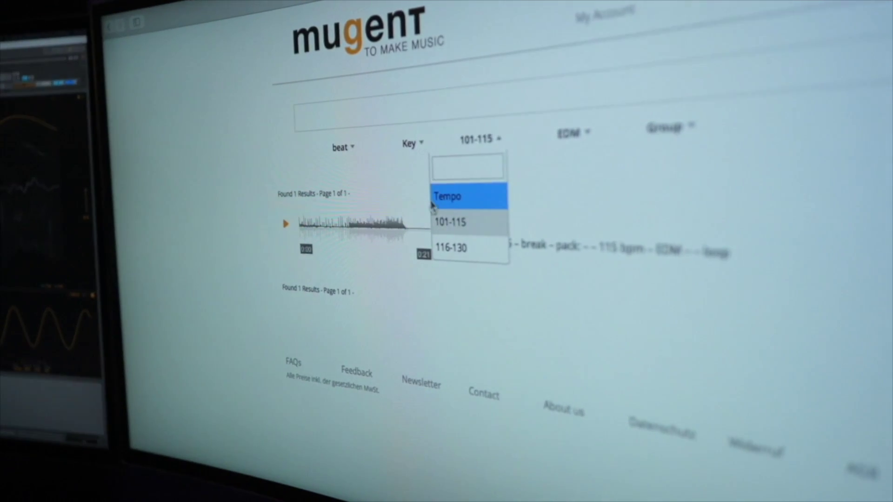
click(452, 203)
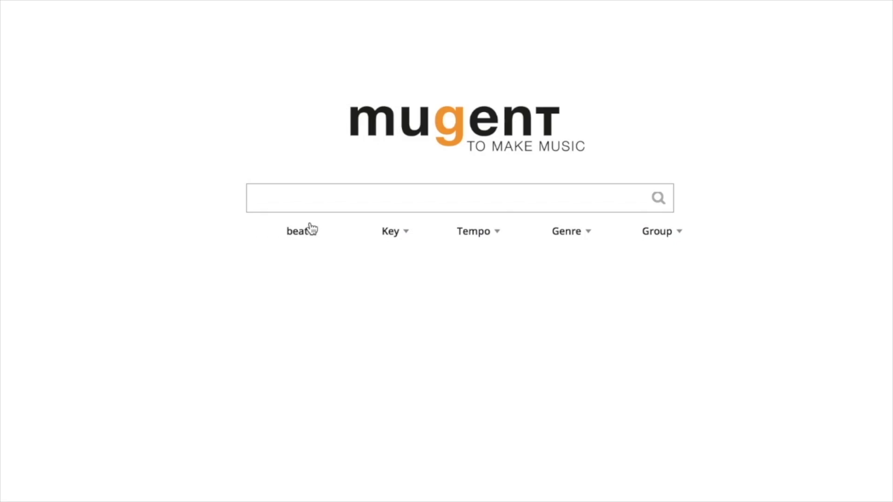
click(309, 229)
scroll(295, 297, down, 5)
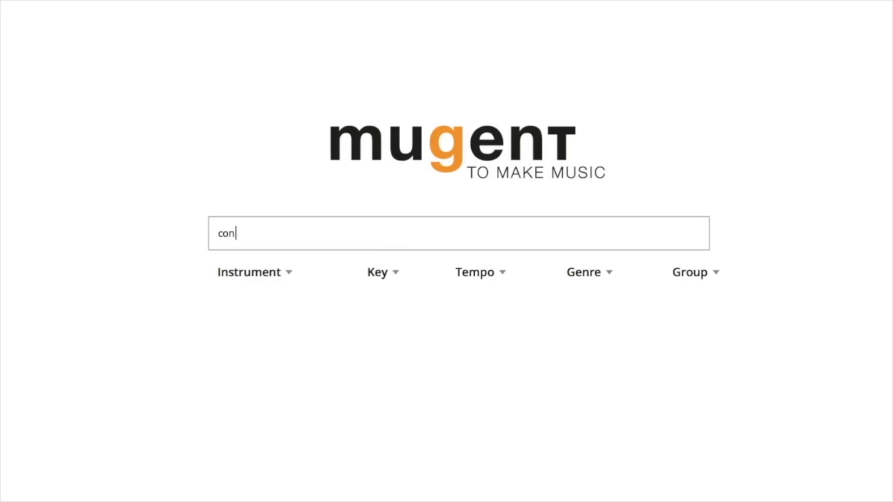
key(Return)
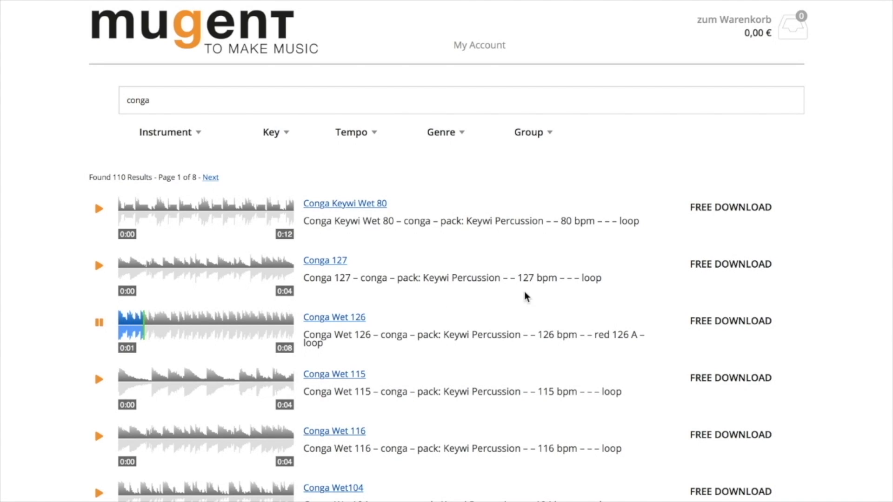
click(697, 327)
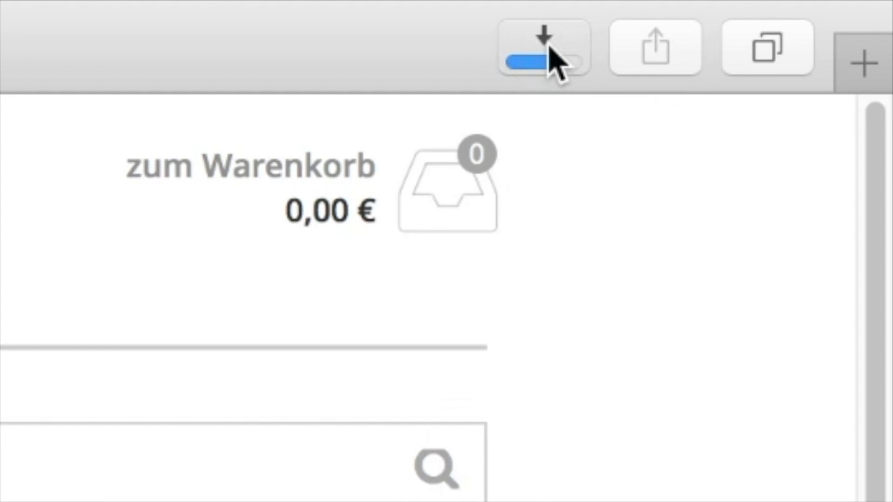
click(821, 0)
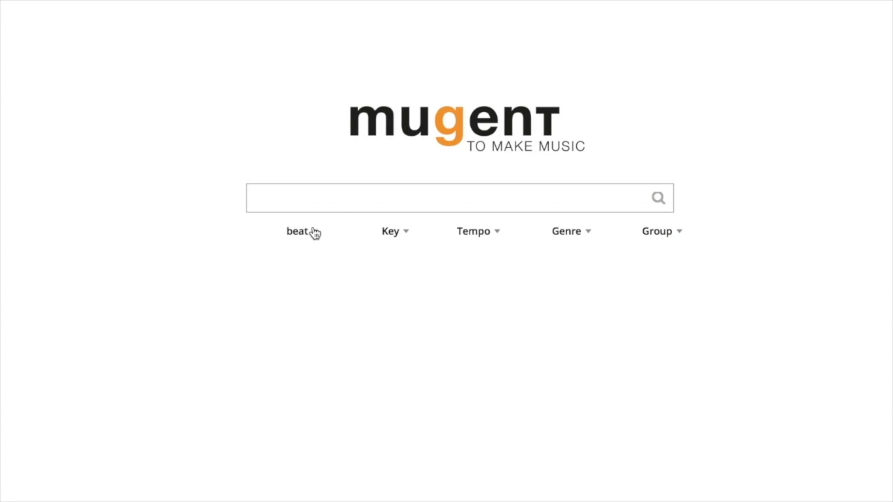
Filter the mugent library's Instrument dropdown to beat loops
click(304, 232)
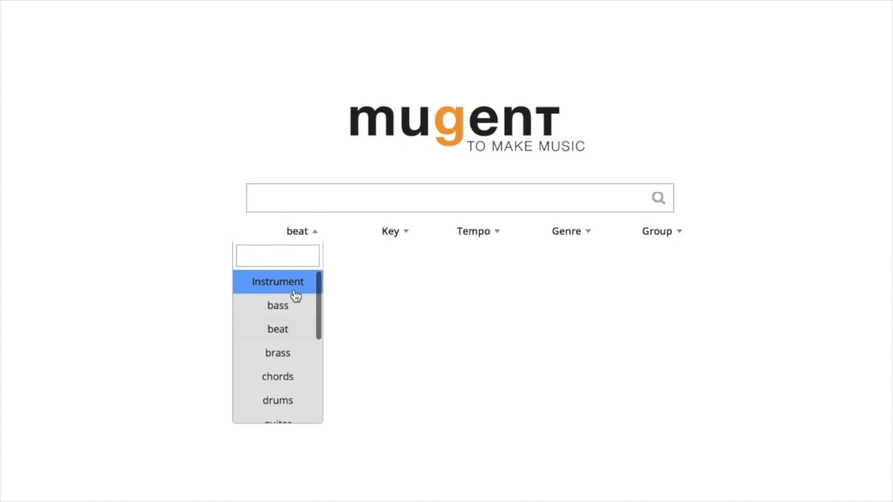
scroll(296, 296, down, 1)
scroll(296, 296, down, 3)
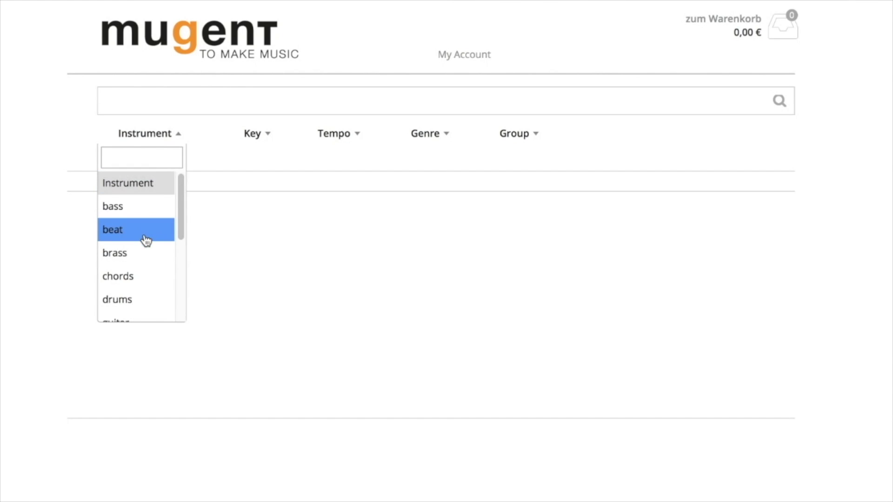
click(142, 231)
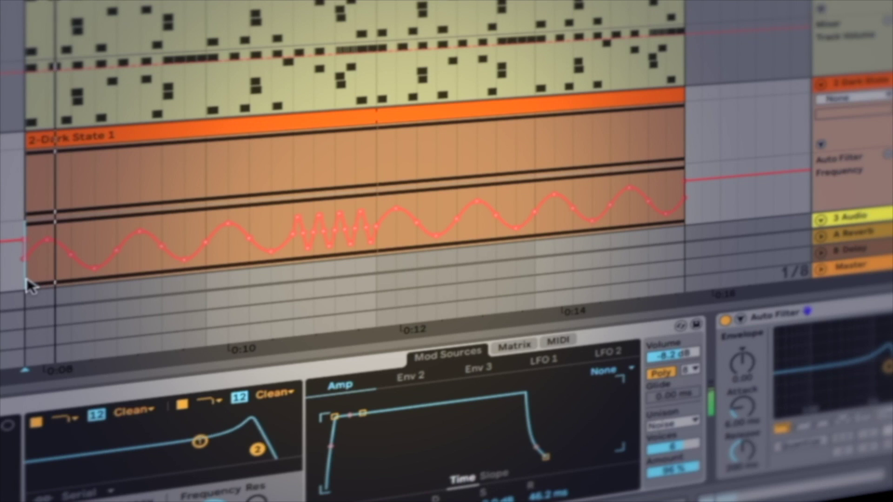
drag(27, 277, 369, 214)
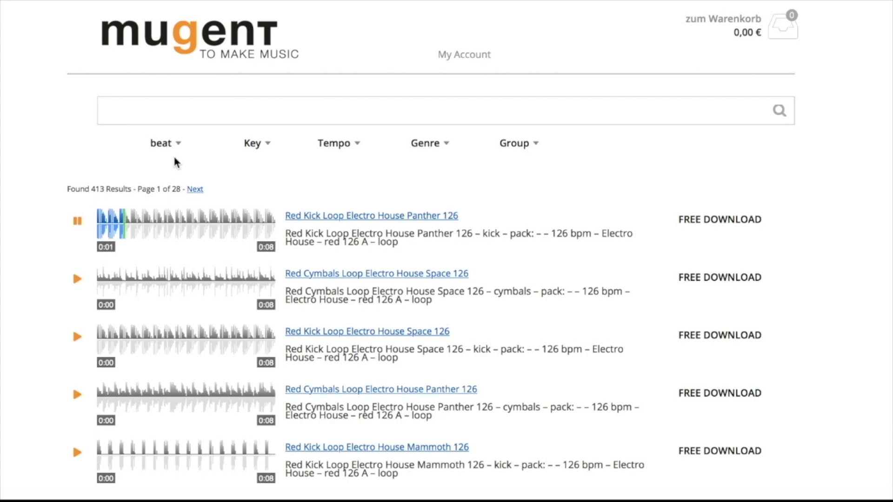
Switch the instrument filter to percussion and preview the Bass Drum Hit F sample
click(179, 144)
scroll(177, 210, down, 3)
click(128, 281)
click(80, 403)
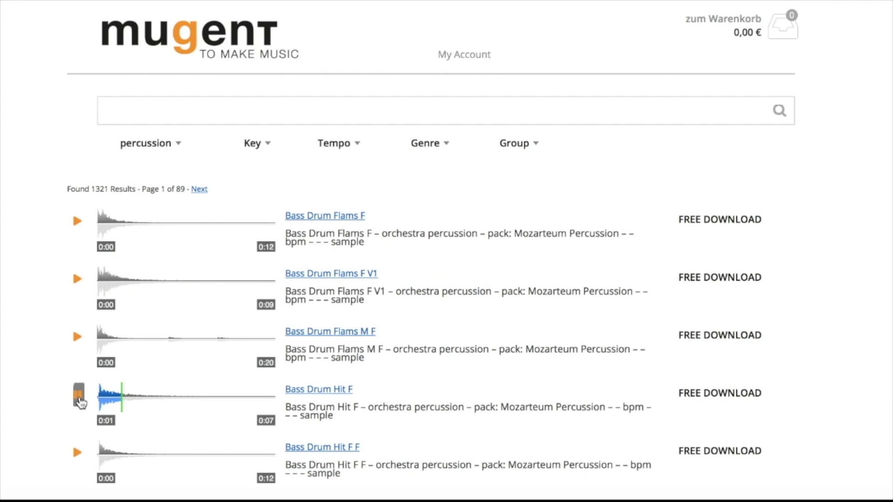